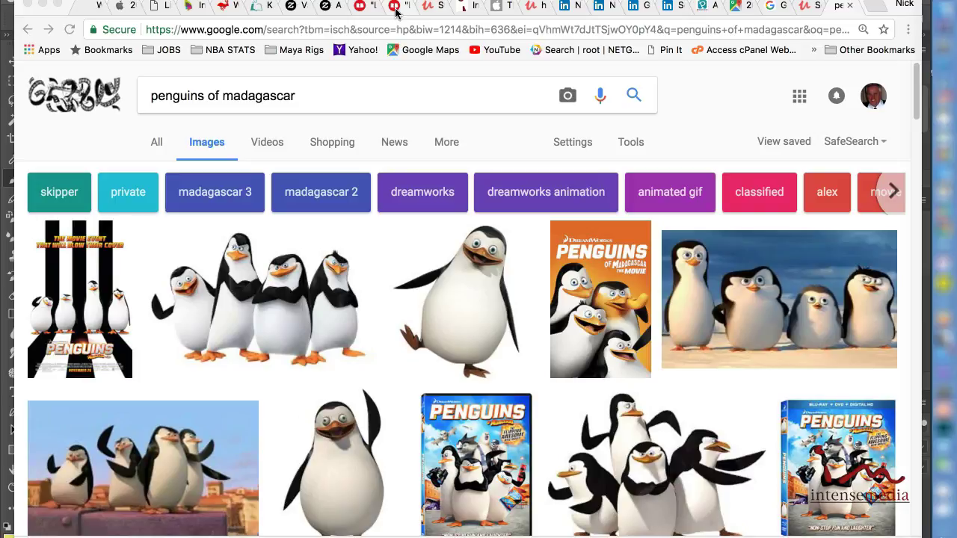
View the drawstring bag page, then return to the Love Knows No Boundaries product overview
click(396, 9)
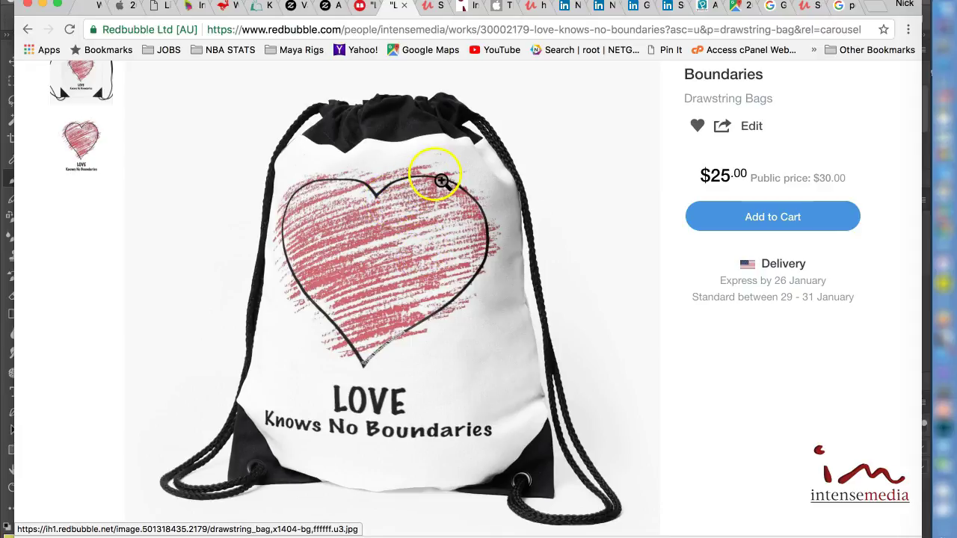
click(28, 29)
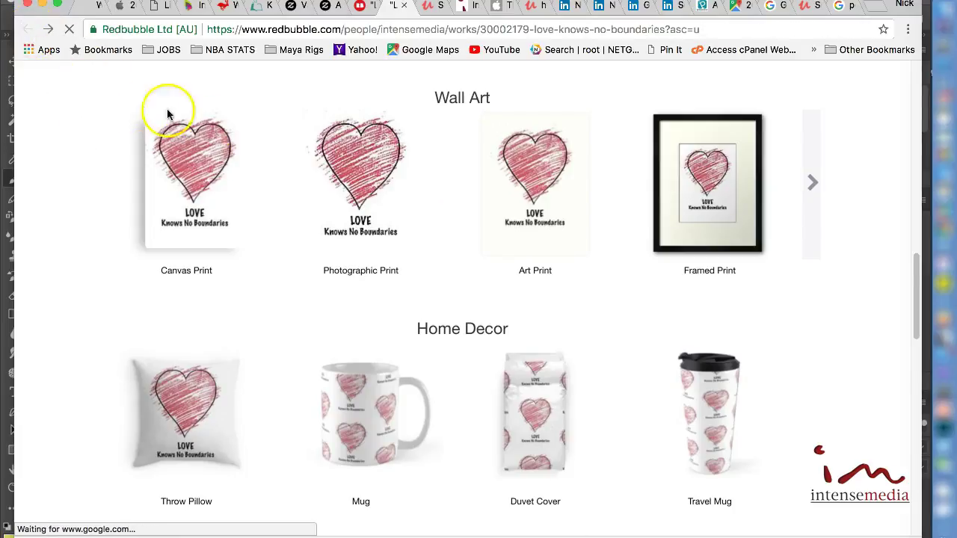
Scroll the design page to the Bags section with Tote Bag, Studio Pouch and Drawstring Bag
scroll(382, 307, up, 2)
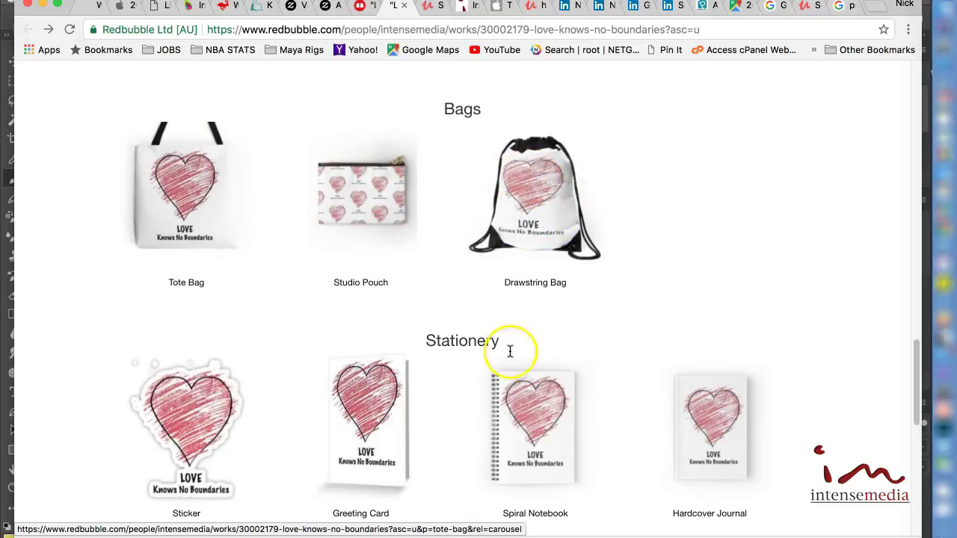
scroll(646, 199, up, 1)
scroll(647, 199, up, 4)
scroll(646, 199, down, 3)
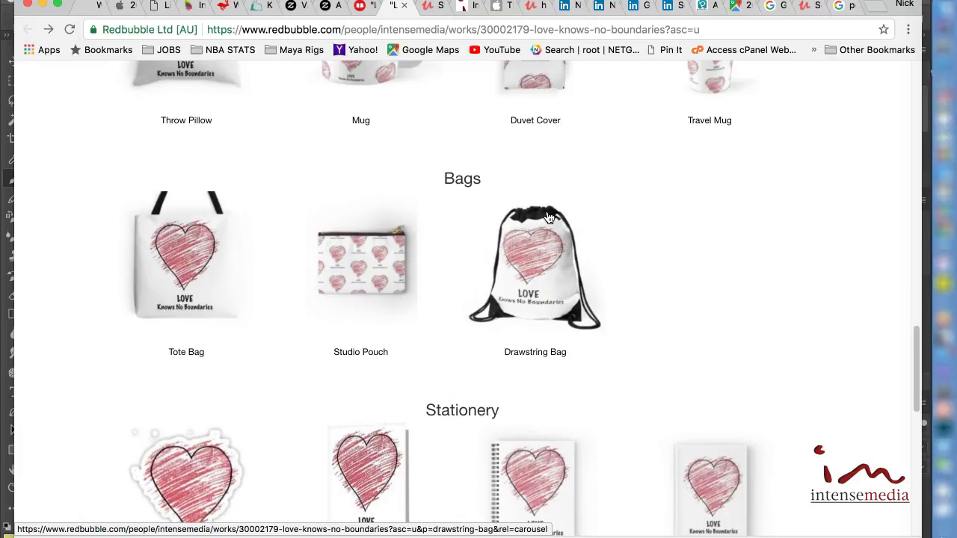
Show the three-penguins-under-starry-sky postcard image in Preview over the browser
click(581, 207)
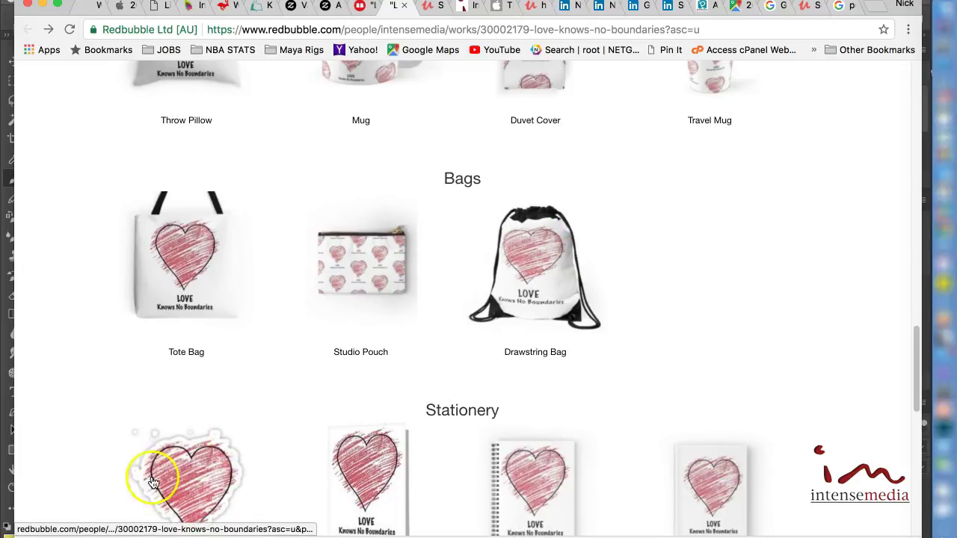
key(super+Tab)
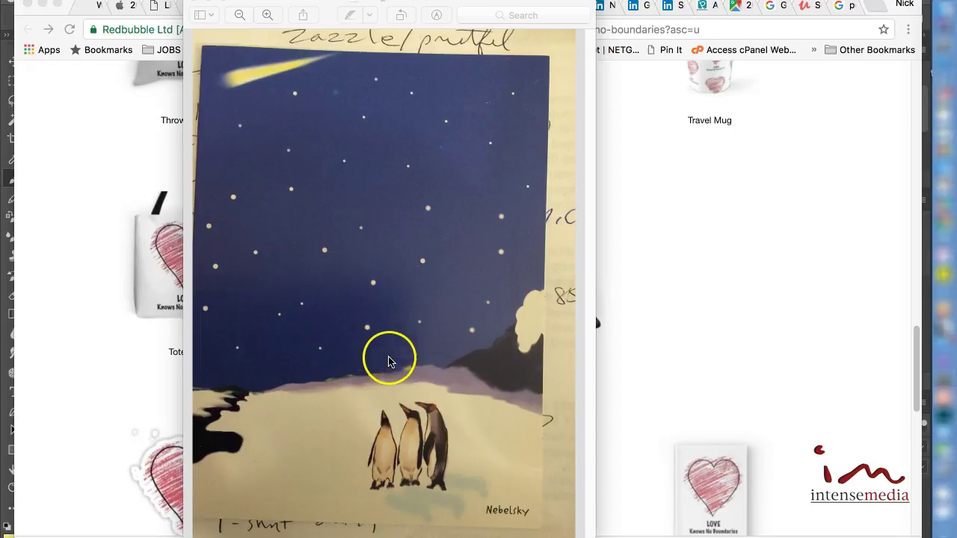
Dismiss the Preview card and return to the 'penguins of madagascar' Google Images results
click(640, 326)
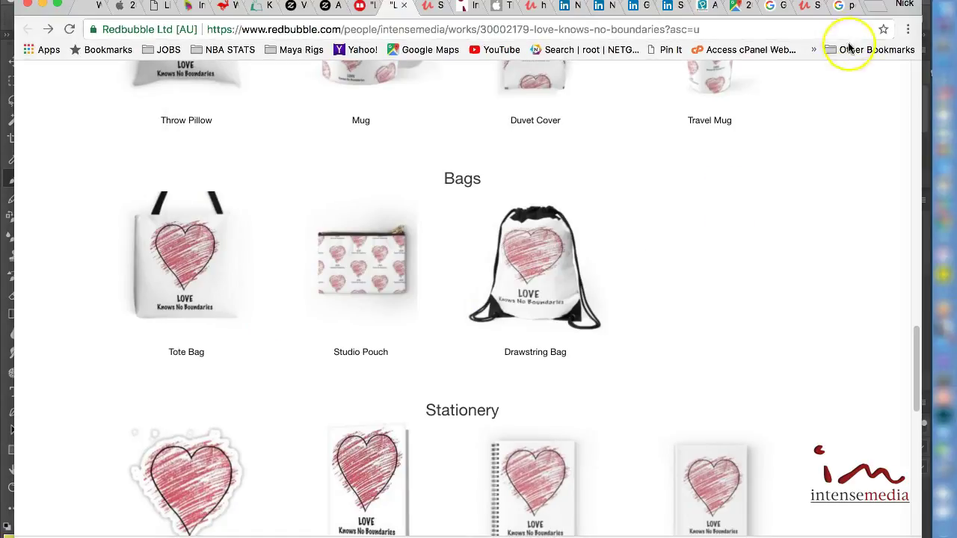
click(843, 10)
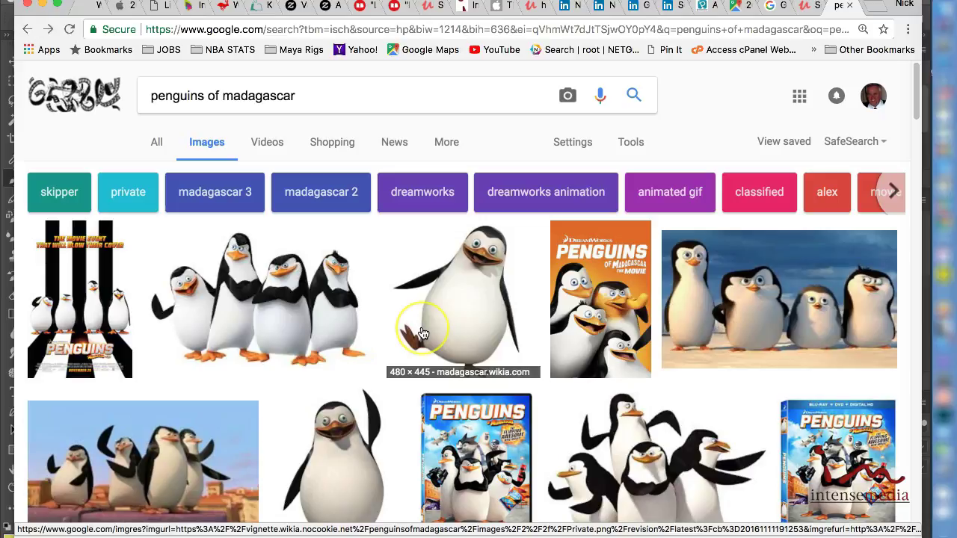
Browse the Madagascar results, then scroll through the 'happy feet' penguin image results
scroll(421, 333, down, 1)
scroll(422, 333, down, 5)
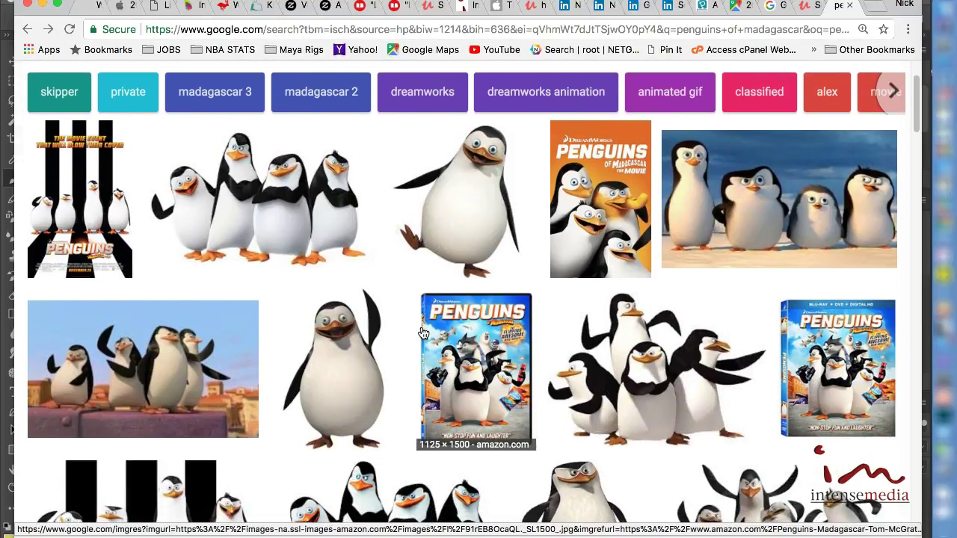
scroll(421, 333, down, 3)
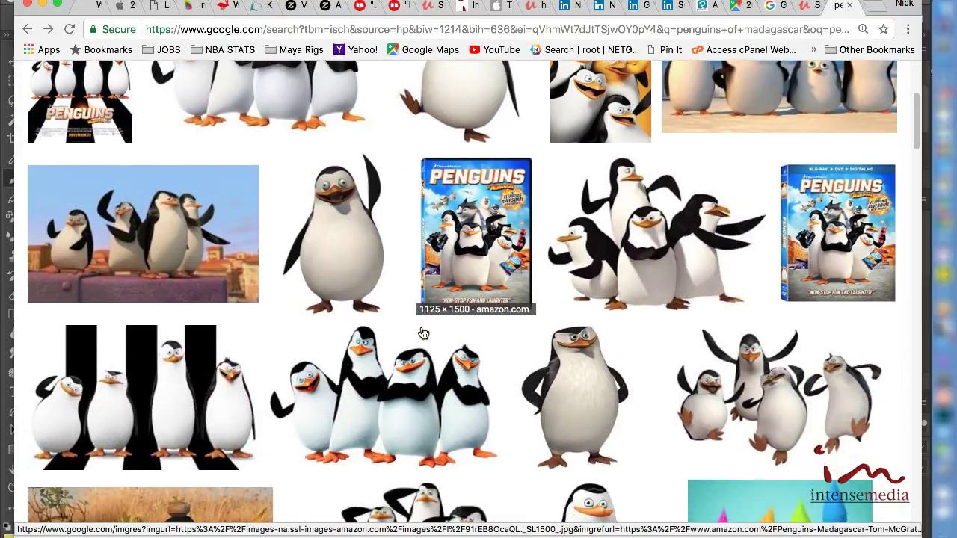
scroll(422, 333, down, 6)
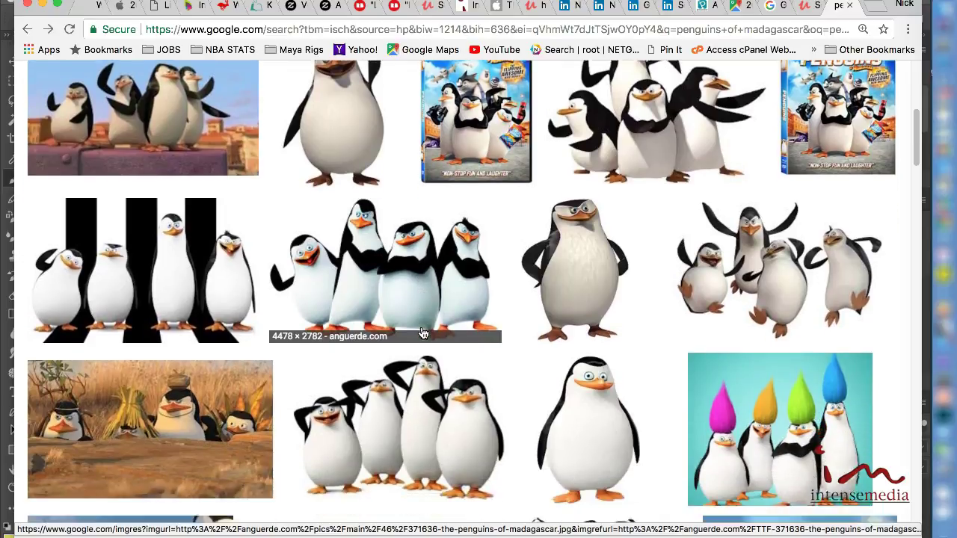
scroll(423, 333, down, 2)
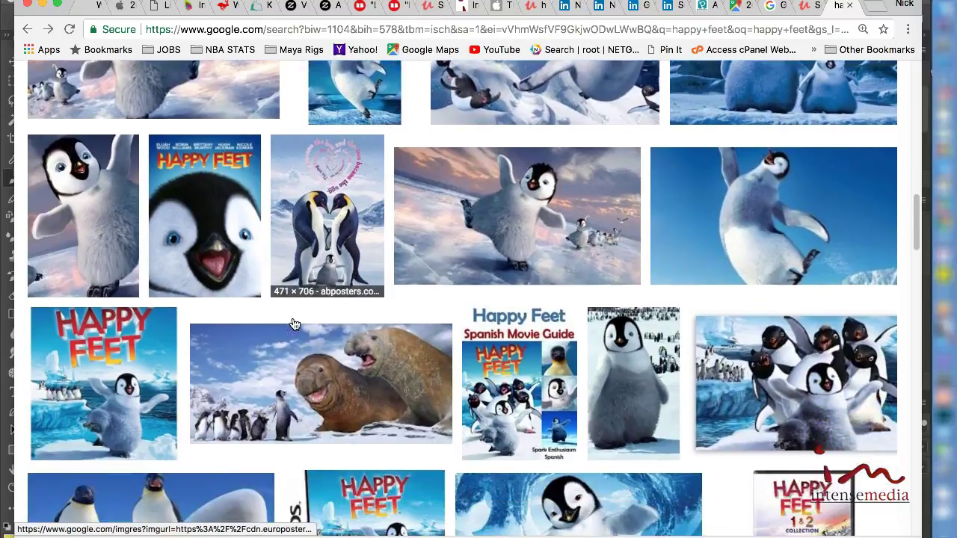
scroll(294, 324, down, 5)
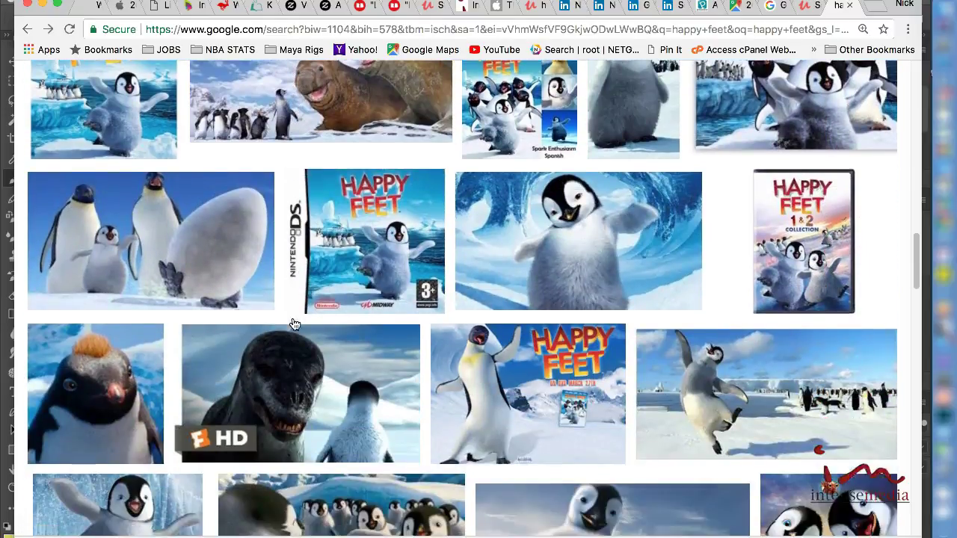
scroll(295, 325, down, 2)
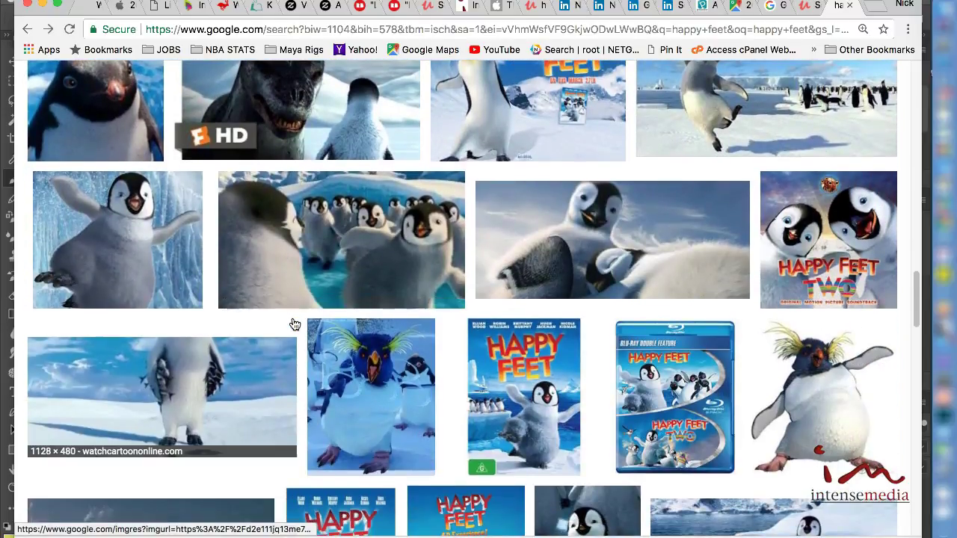
scroll(294, 324, down, 2)
scroll(295, 325, up, 5)
scroll(295, 325, up, 15)
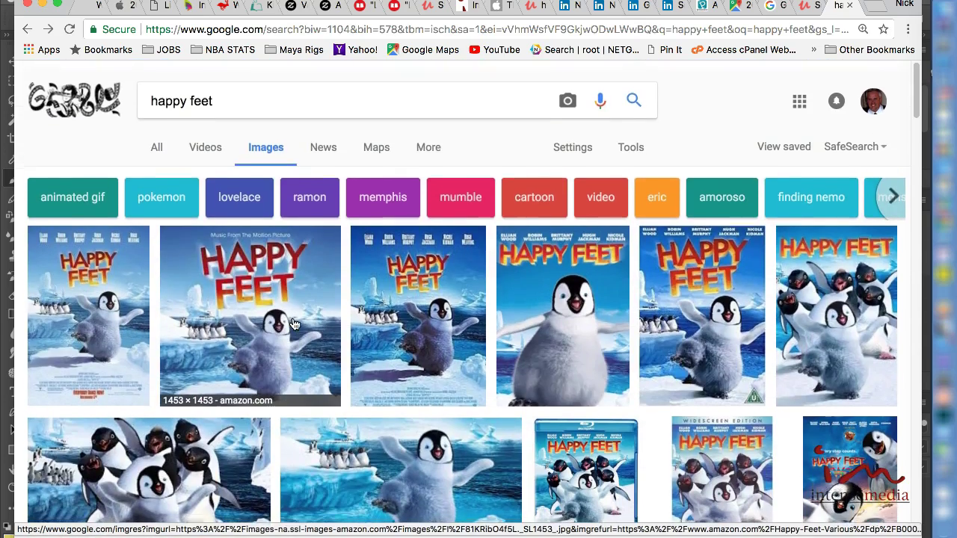
Return to the 'penguin looking down' results and scroll through the emperor penguin and chick photos
click(287, 320)
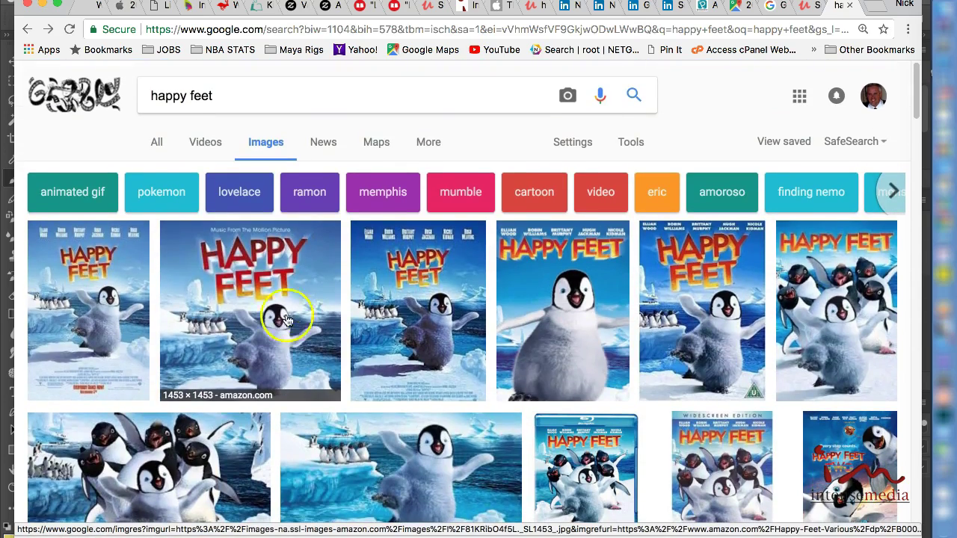
click(50, 29)
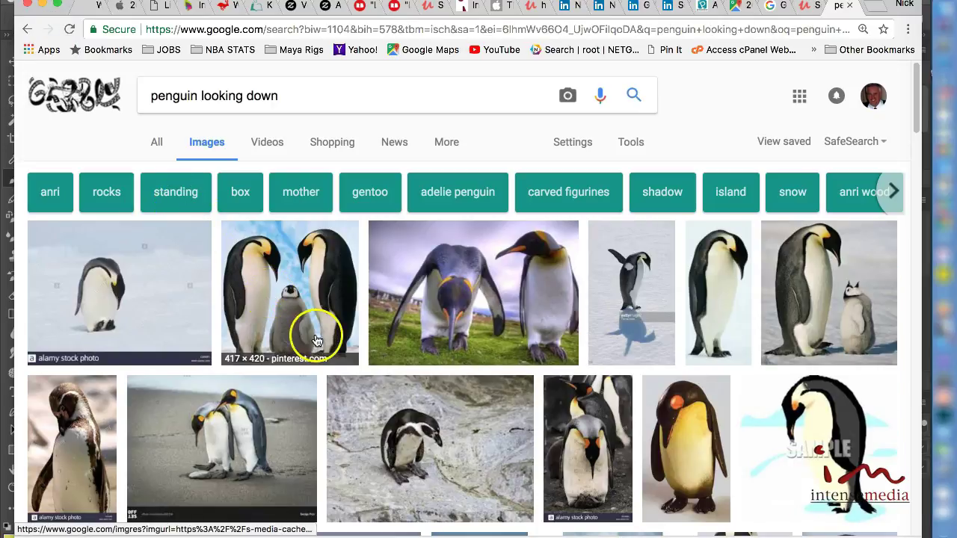
scroll(309, 331, down, 1)
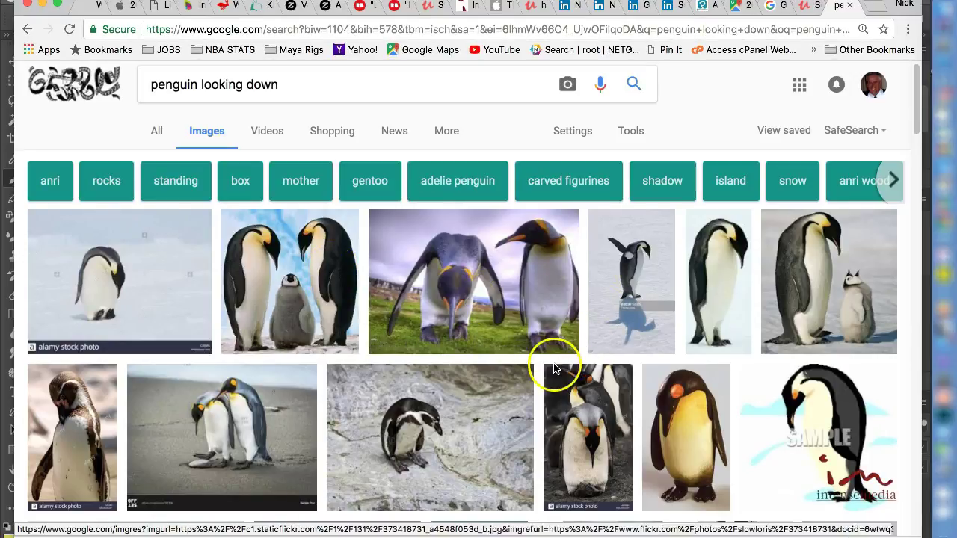
scroll(553, 368, down, 5)
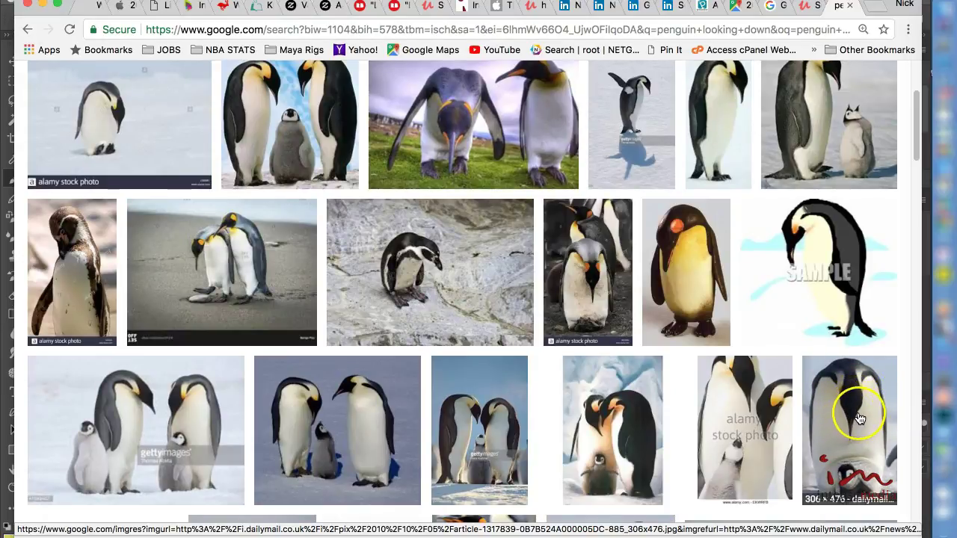
scroll(860, 419, down, 1)
scroll(860, 418, down, 1)
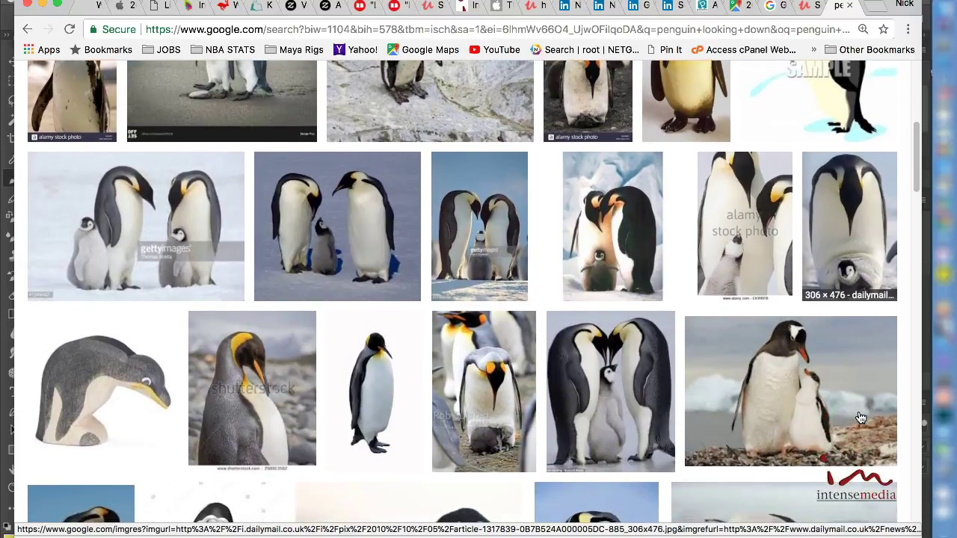
scroll(861, 418, down, 2)
scroll(861, 418, down, 2)
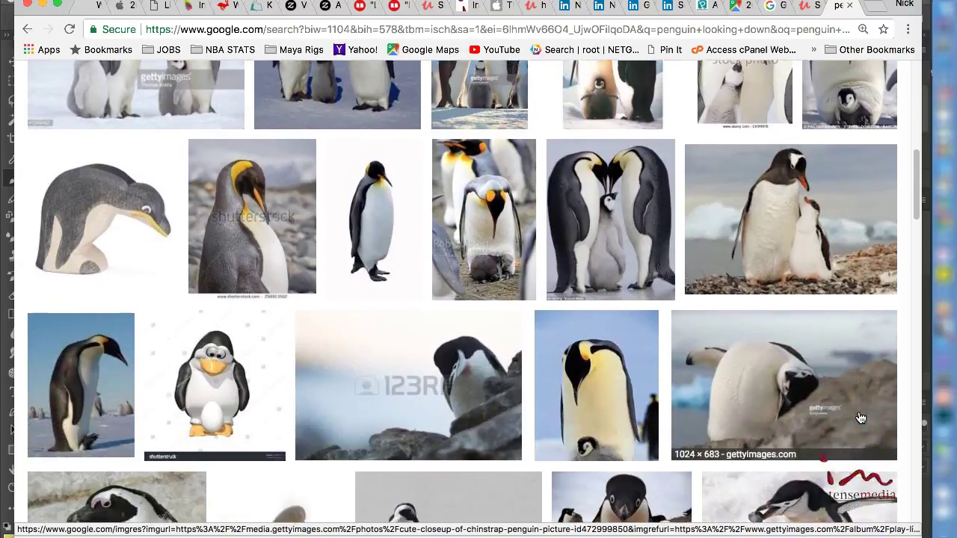
scroll(861, 418, down, 2)
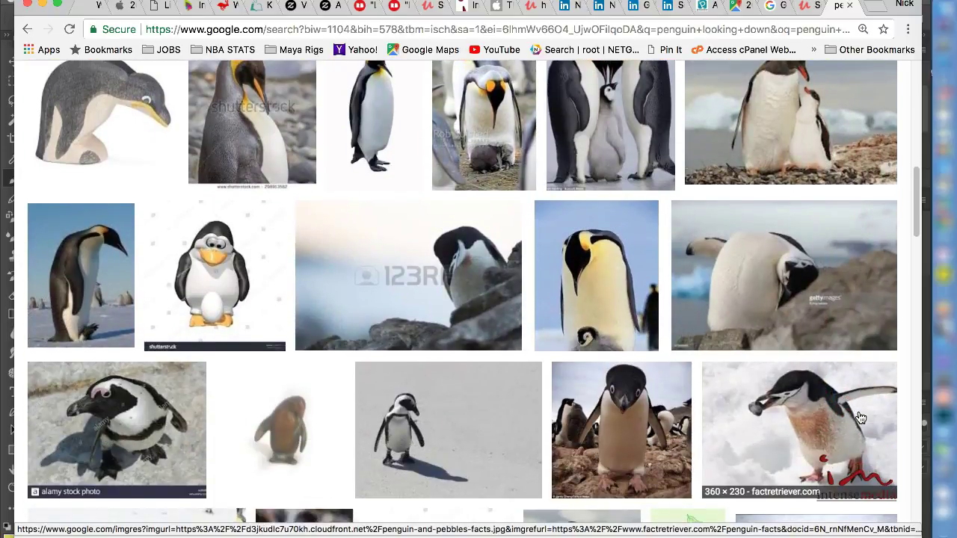
scroll(860, 418, up, 2)
scroll(861, 418, up, 4)
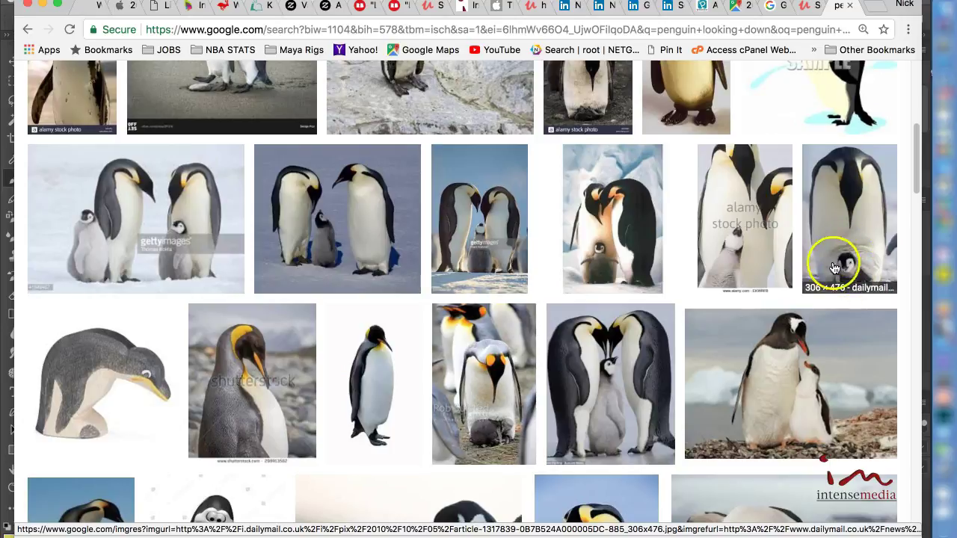
Screenshot the enlarged emperor penguin and chick photo and bring it into Photoshop
click(854, 228)
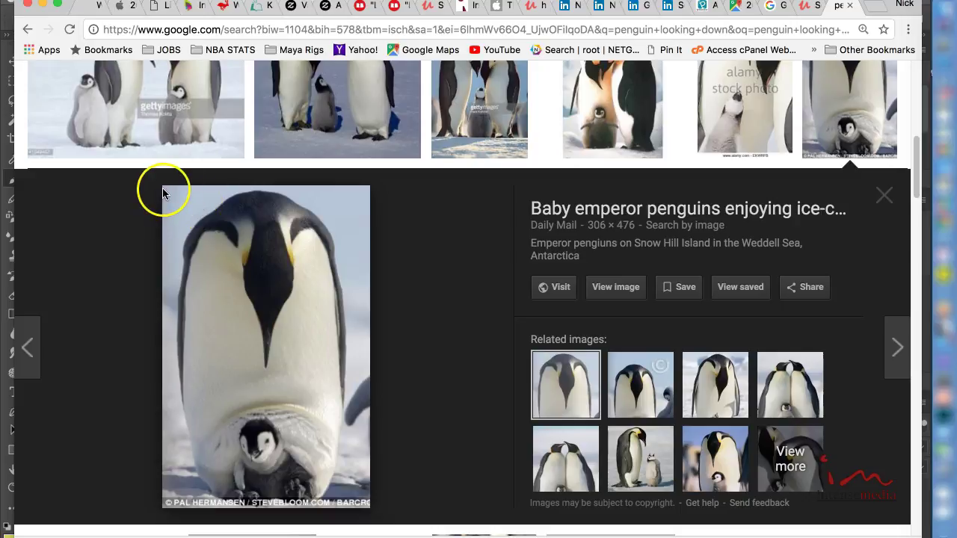
key(super+shift+4)
drag(162, 186, 381, 508)
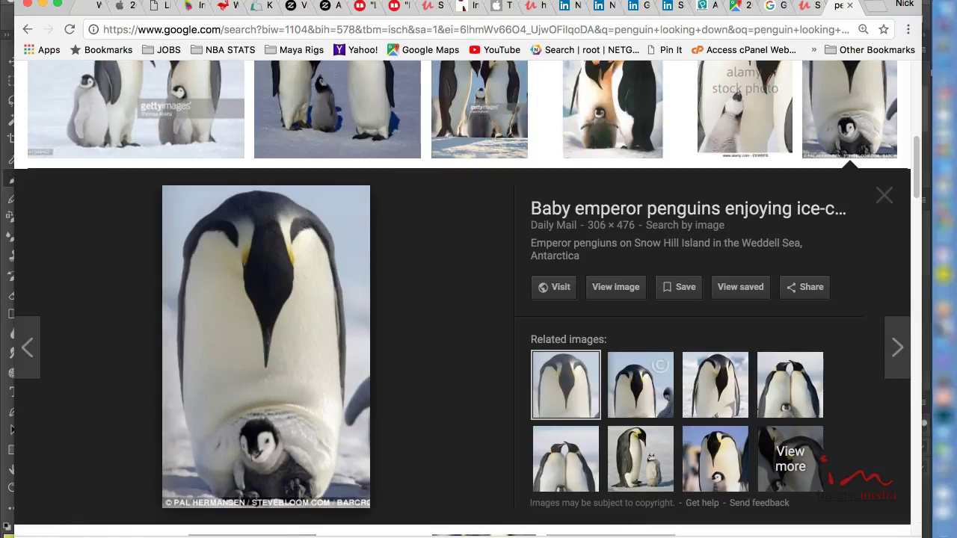
key(super+Tab)
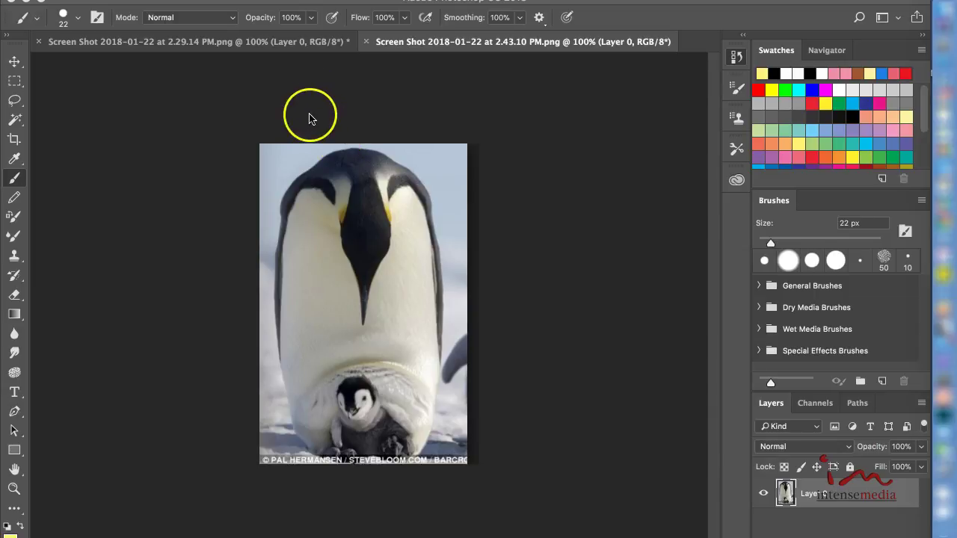
Show the History panel and switch to the 'Screen Shot 2018-01-22 at 2.29.14 PM.png' bag sketch
click(255, 44)
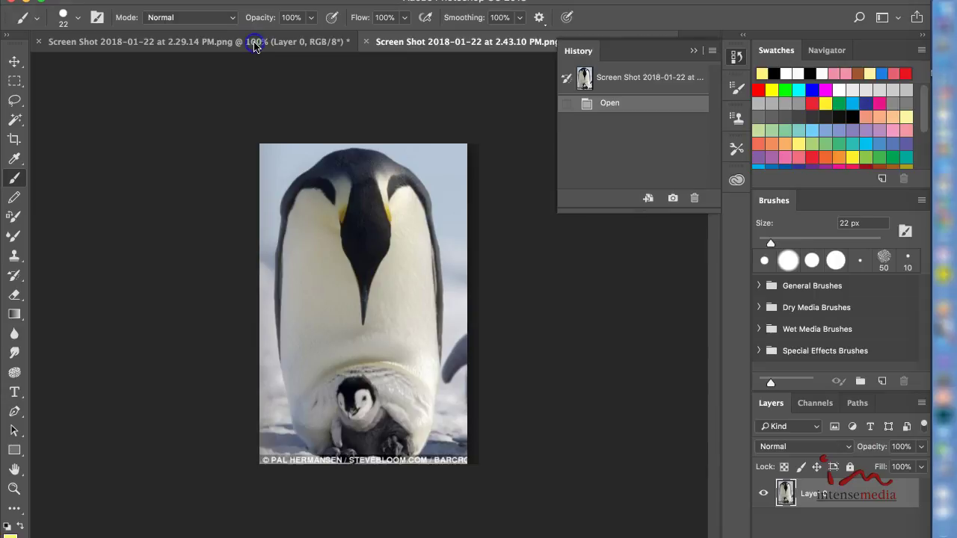
click(254, 43)
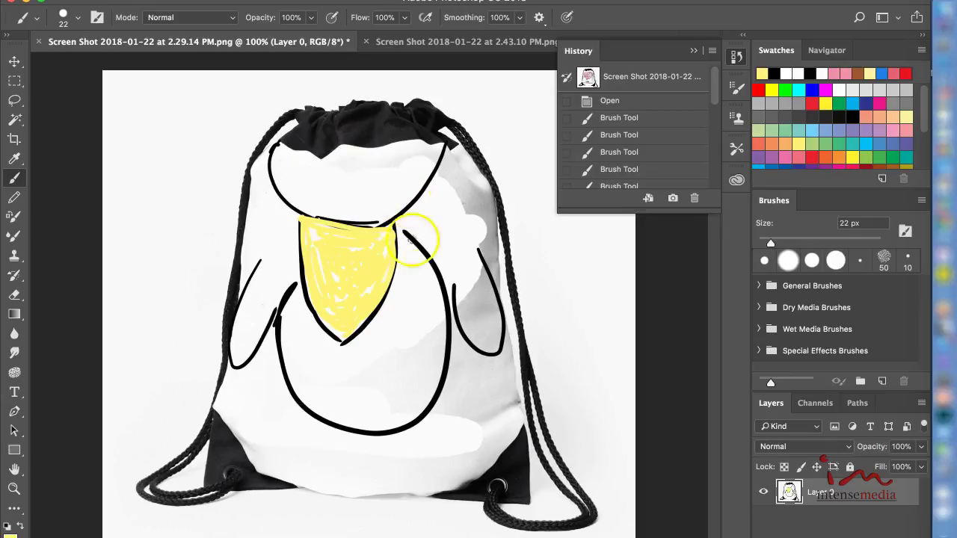
Check the 2.43.10 PM penguin photo, then paint white over the dark patch in the sketched head
click(478, 43)
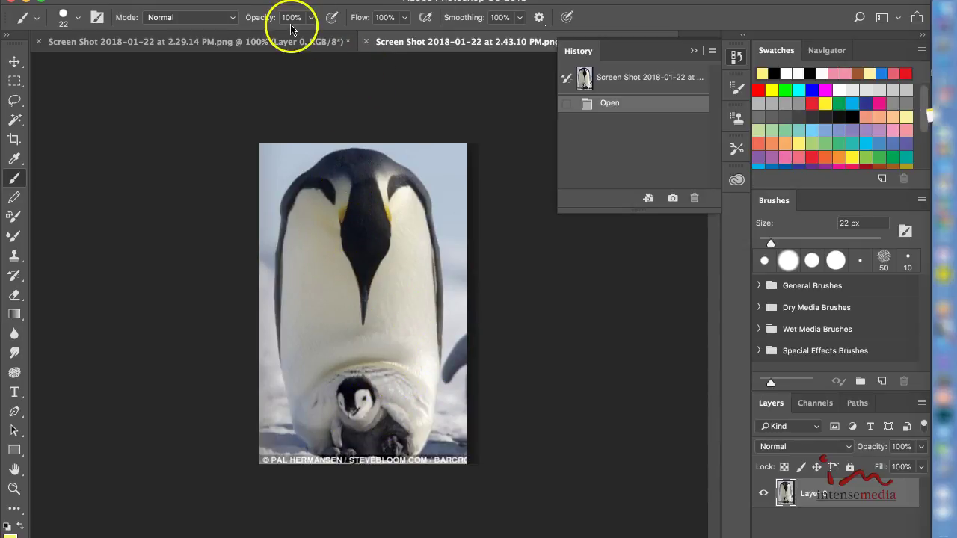
click(208, 45)
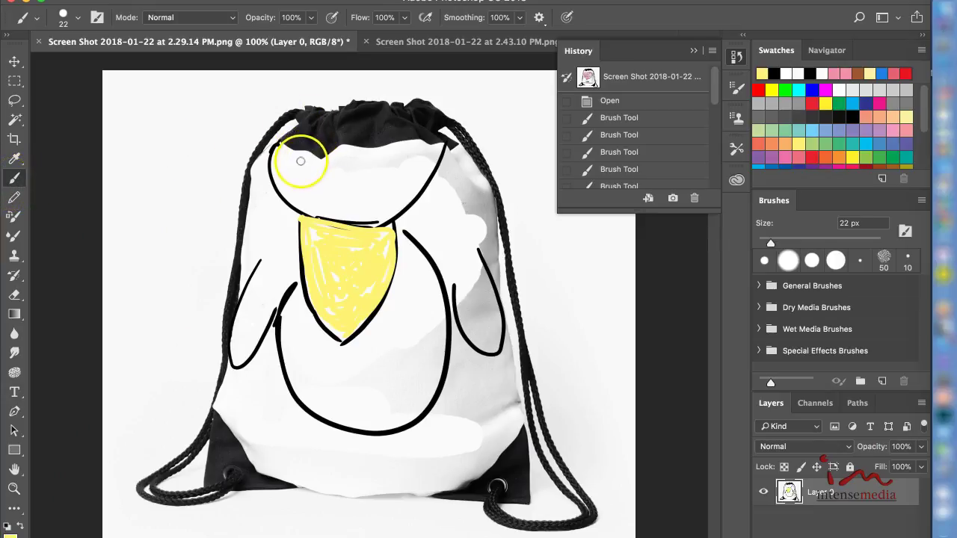
mouse_move(314, 161)
mouse_down()
mouse_move(435, 188)
mouse_move(428, 171)
mouse_move(446, 242)
mouse_up()
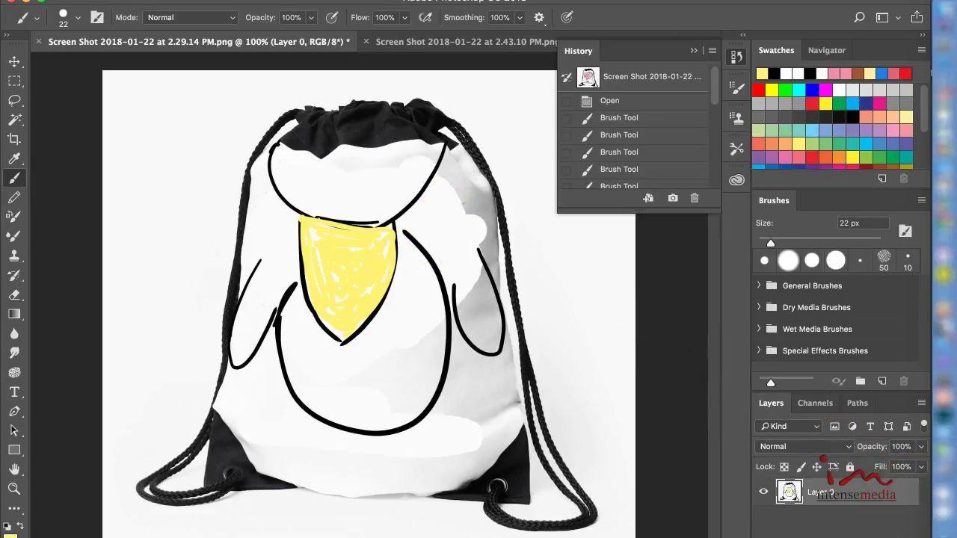
Add an empty Layer 1, select Layer 0 and bring up the Layers panel menu
key(super+shift+alt+n)
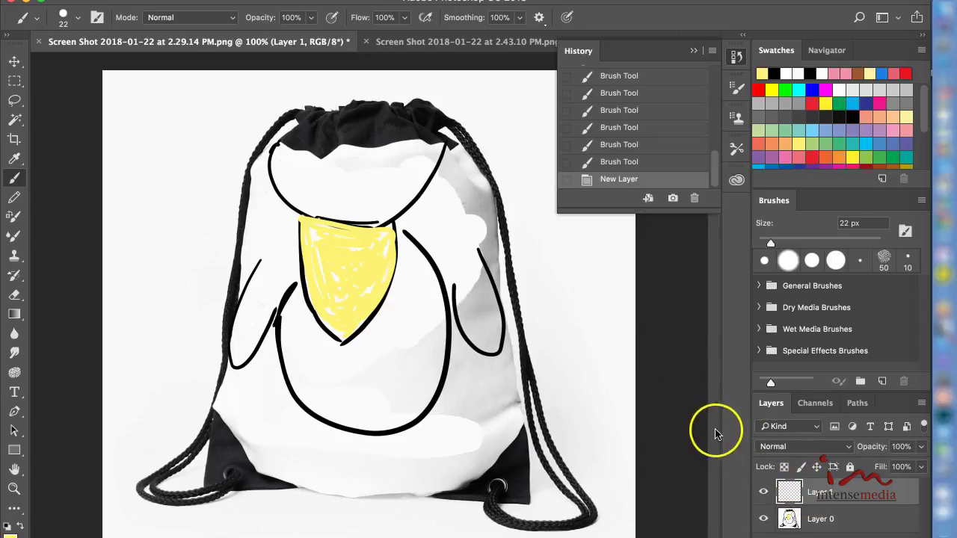
click(812, 517)
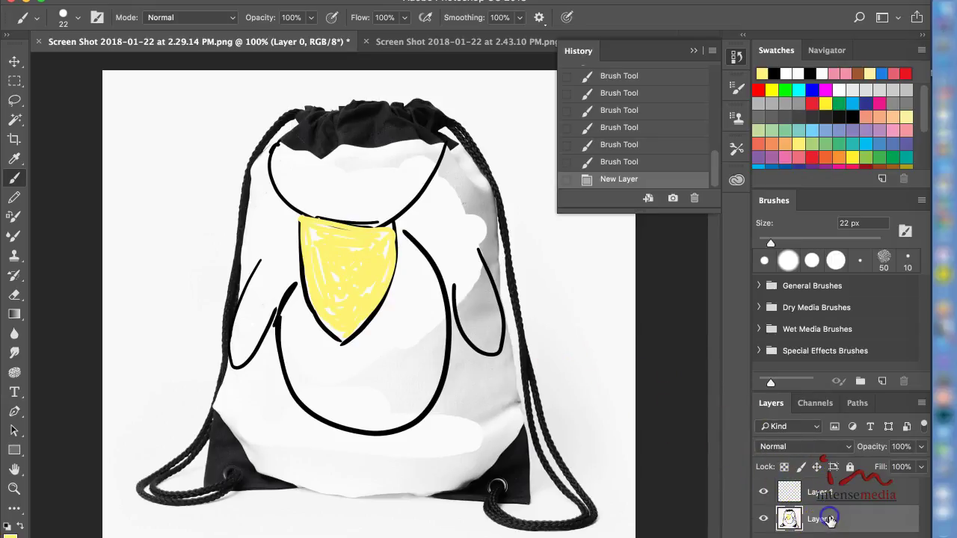
click(920, 404)
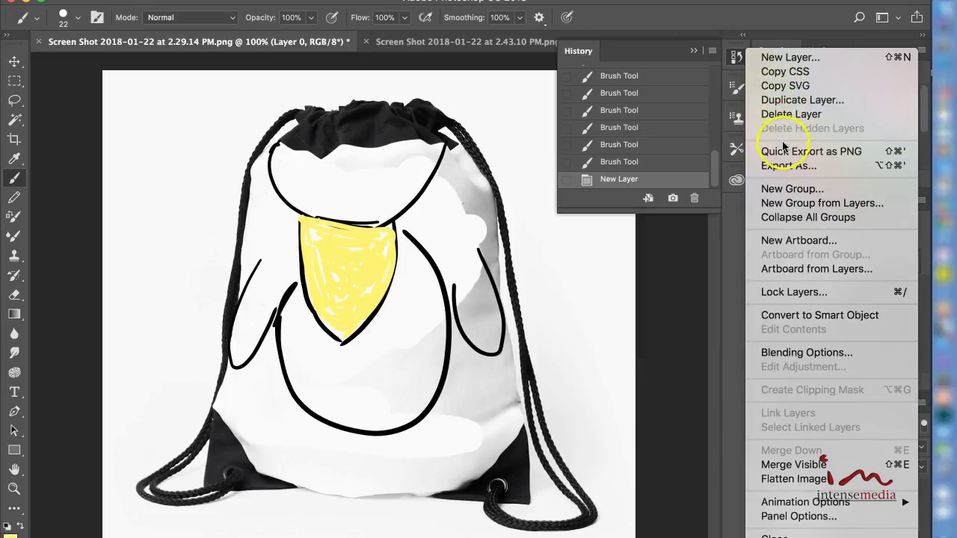
Duplicate Layer 0, keeping the default name 'Layer 0 copy'
click(792, 103)
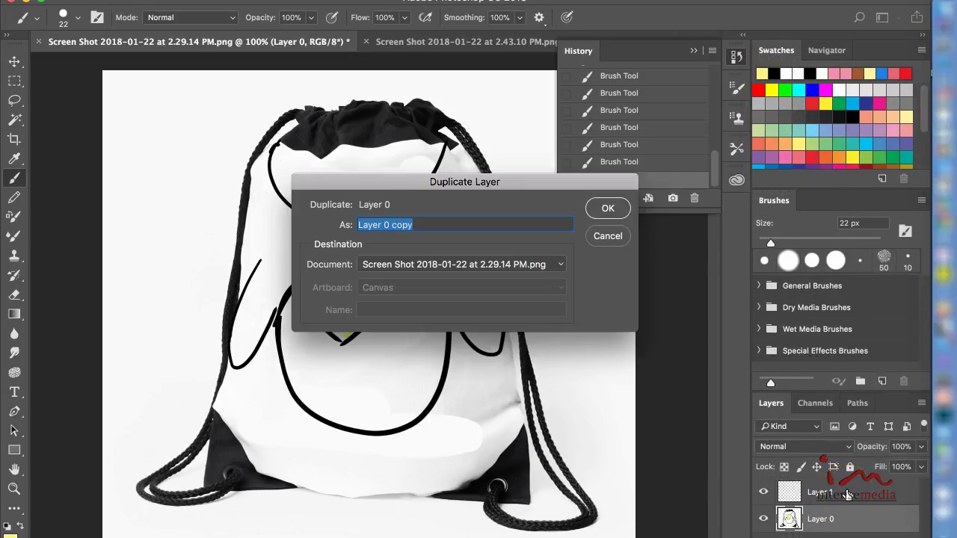
key(Return)
scroll(846, 496, down, 1)
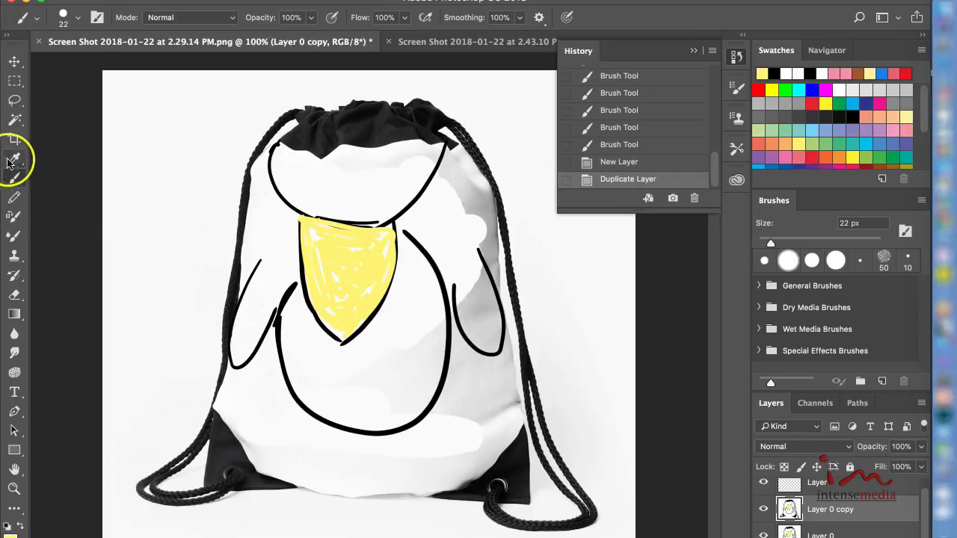
Delete the white background around the bag from Layer 0 copy with the Magic Wand
click(15, 121)
click(176, 164)
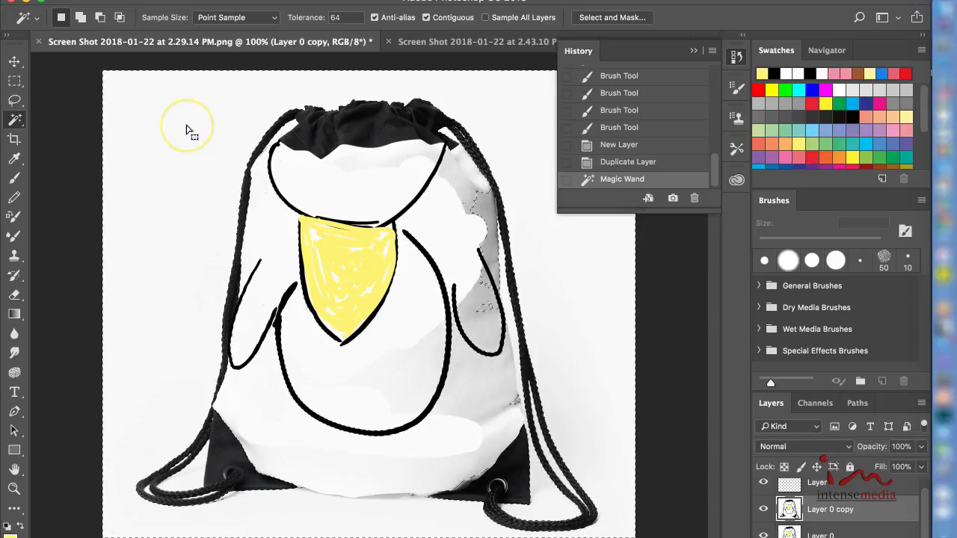
key(Delete)
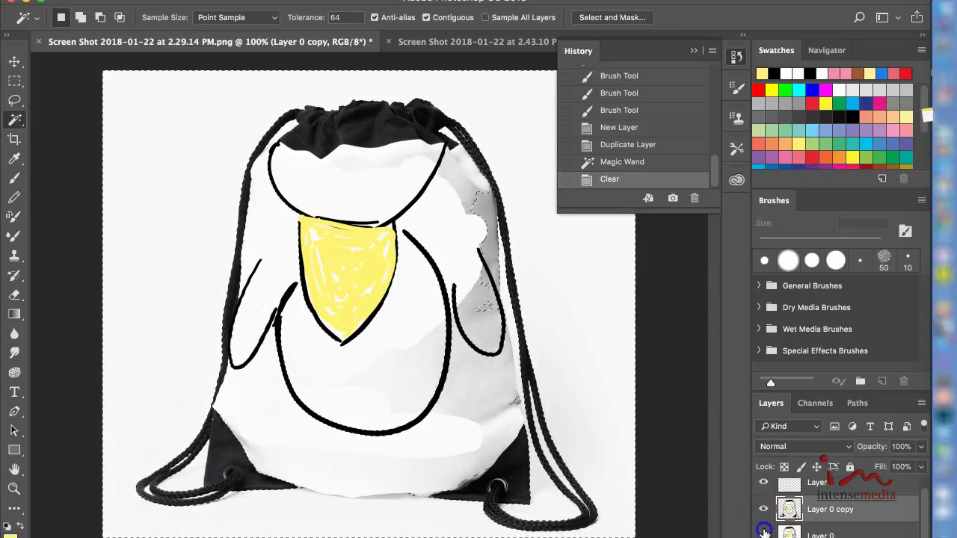
Hide Layer 0 and delete the two grey patches beside the right drawstring
click(764, 530)
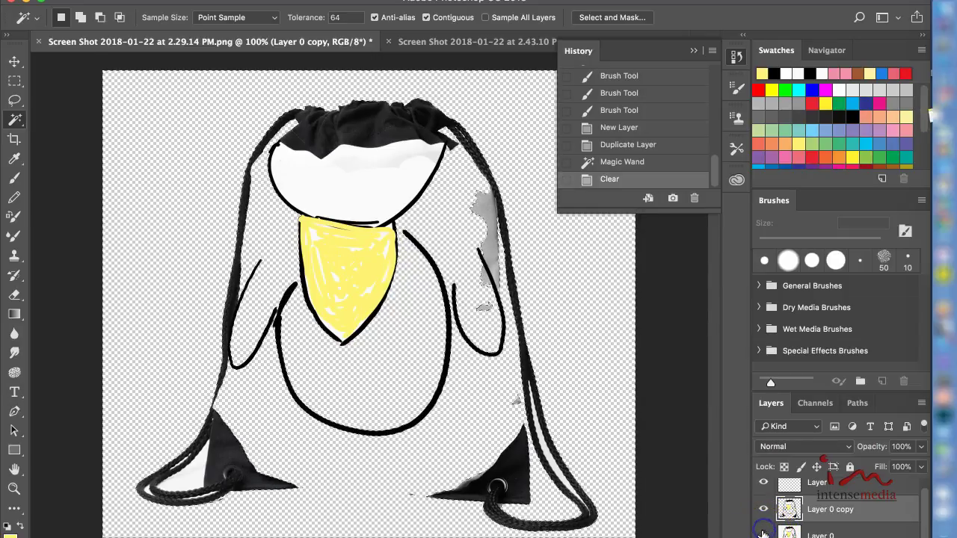
click(489, 214)
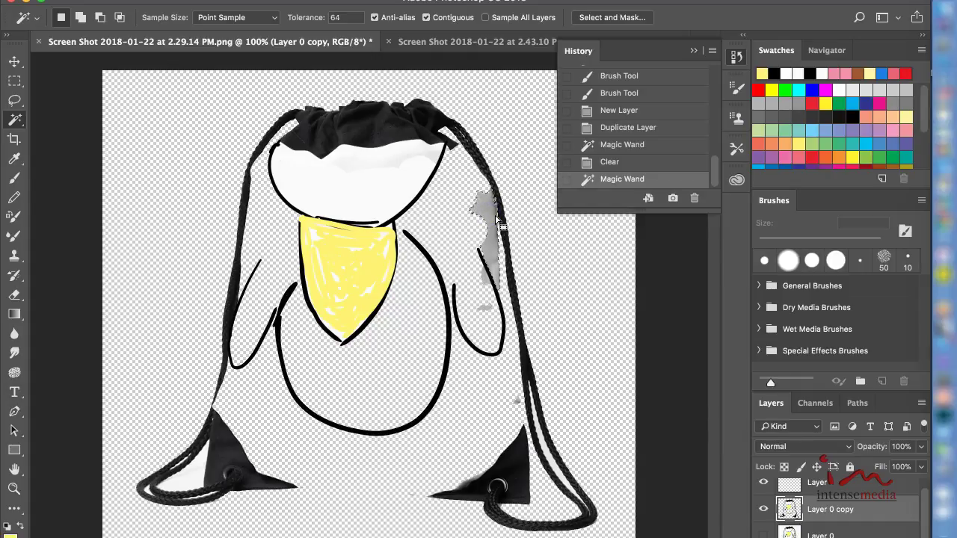
key(Delete)
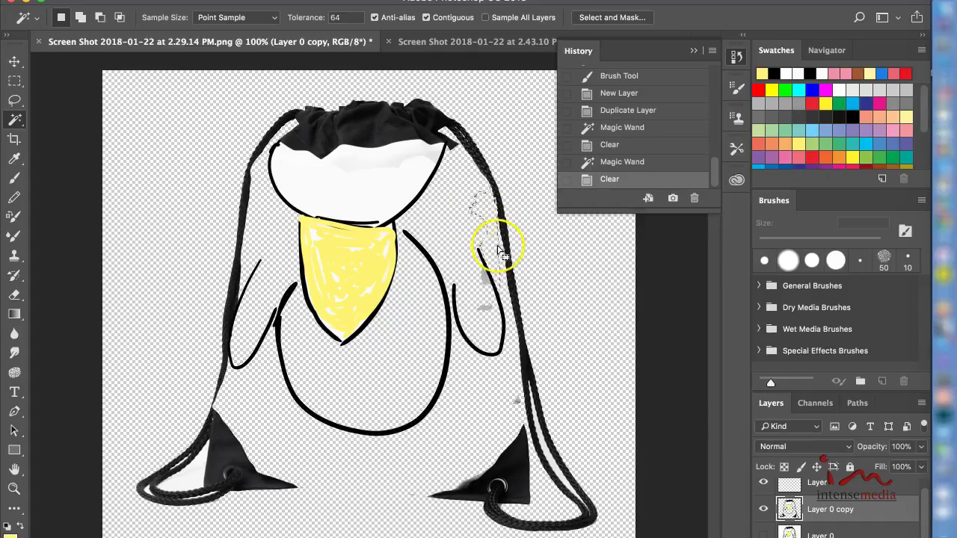
click(487, 281)
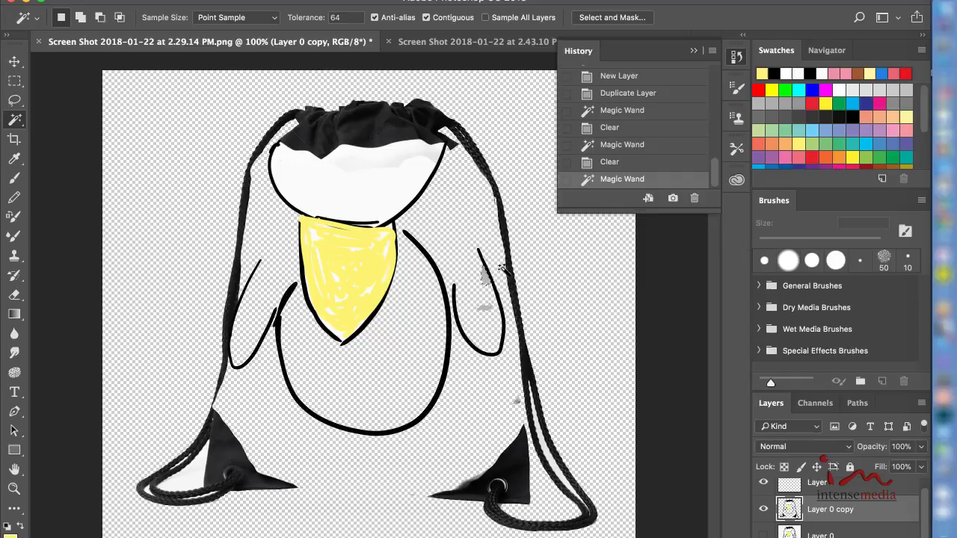
key(Delete)
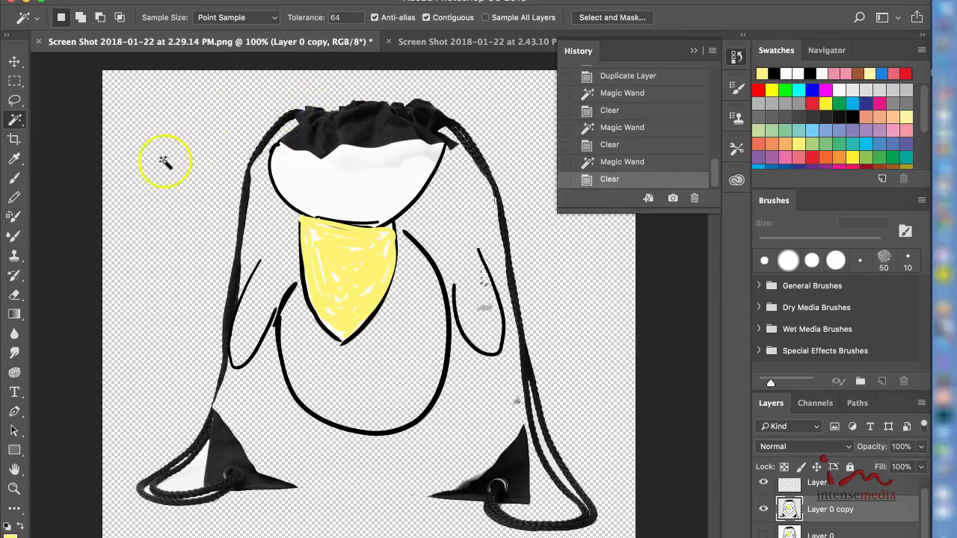
click(15, 183)
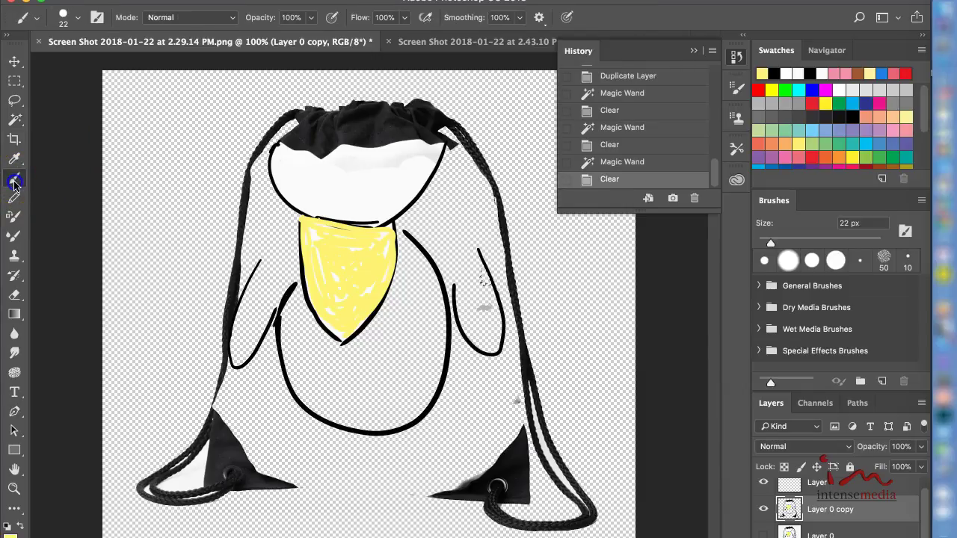
Sample black and yellow from the drawing with the Eyedropper as painting colours
click(21, 529)
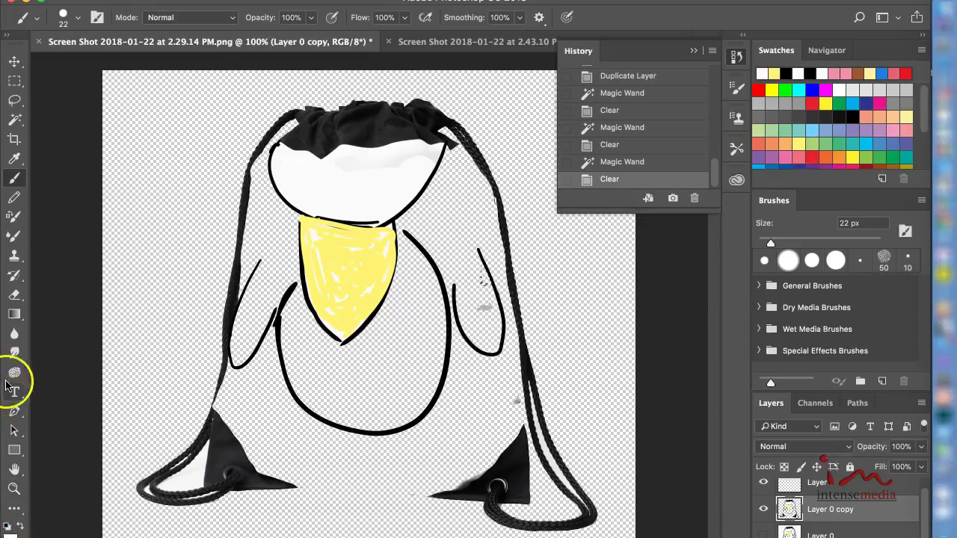
click(13, 160)
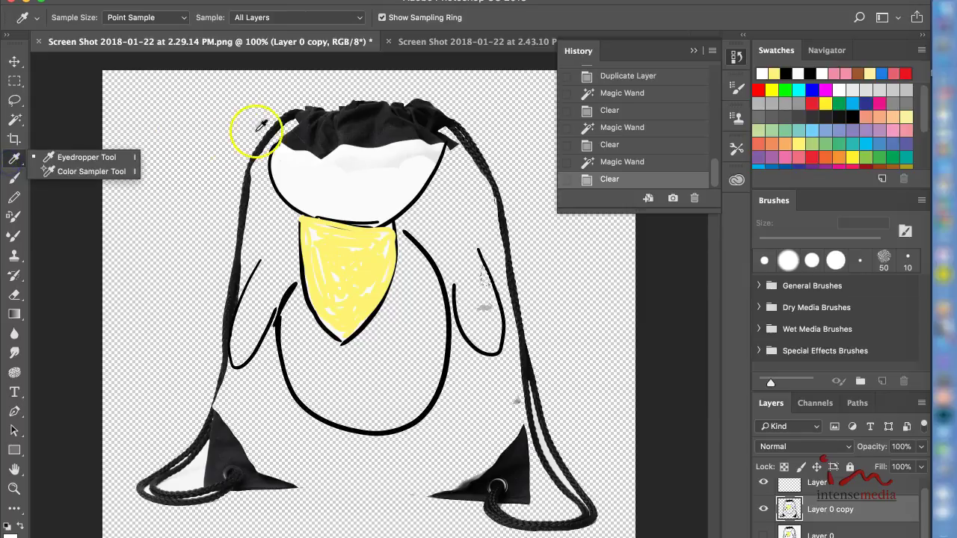
click(317, 134)
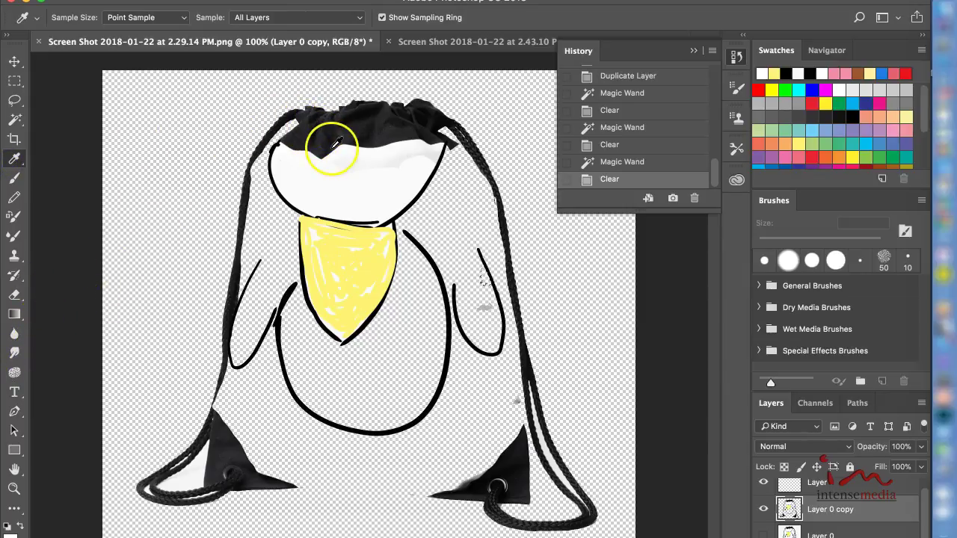
click(324, 322)
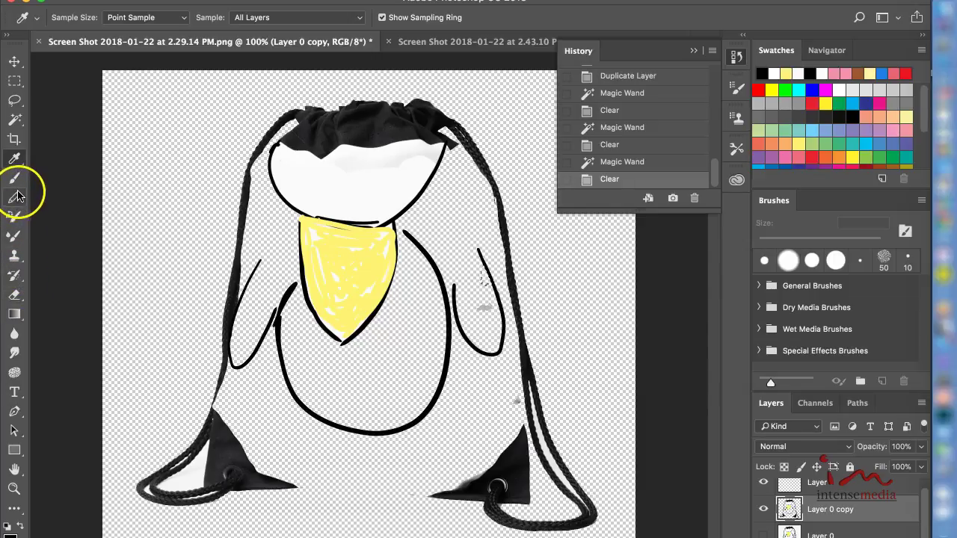
Fill a small rectangle at the canvas's top-left with black, then swap foreground and background colours
click(15, 80)
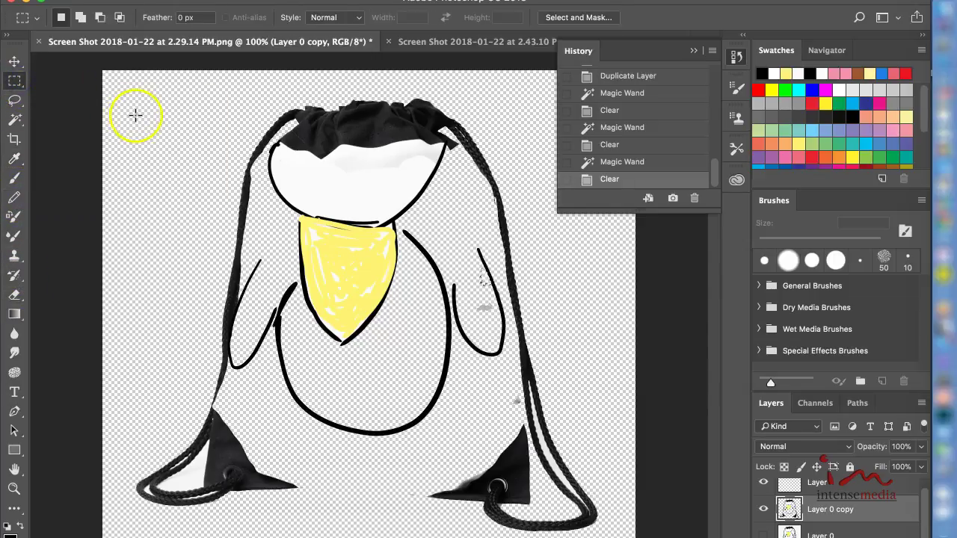
drag(131, 122, 153, 138)
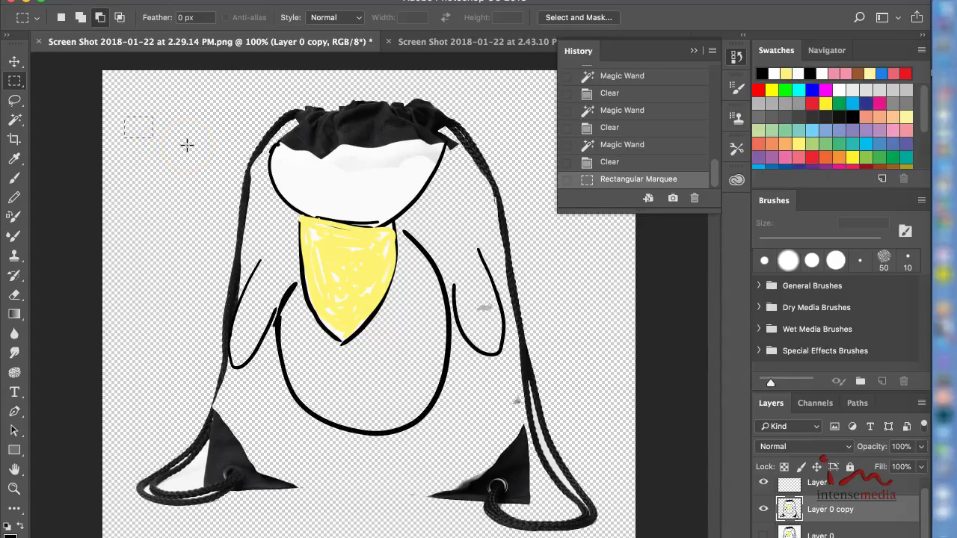
key(alt+BackSpace)
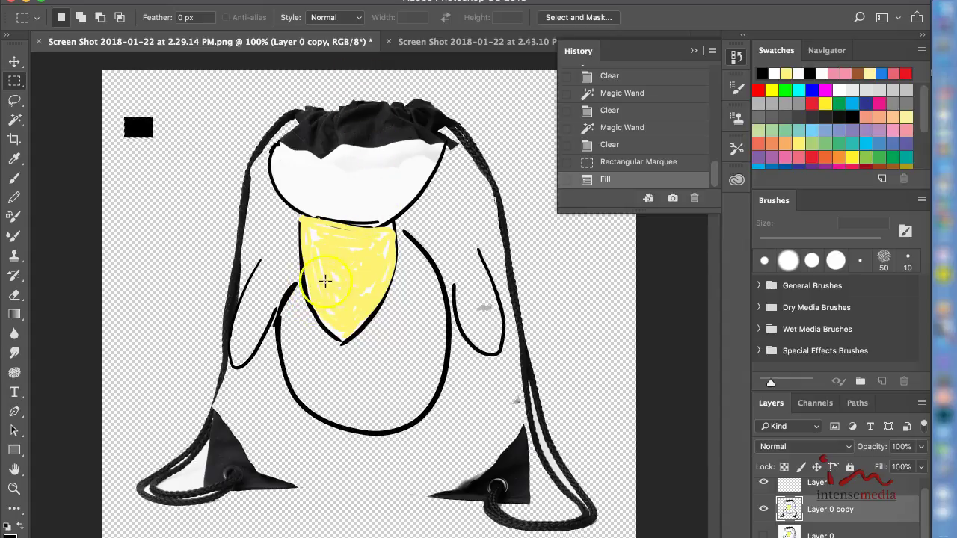
click(18, 528)
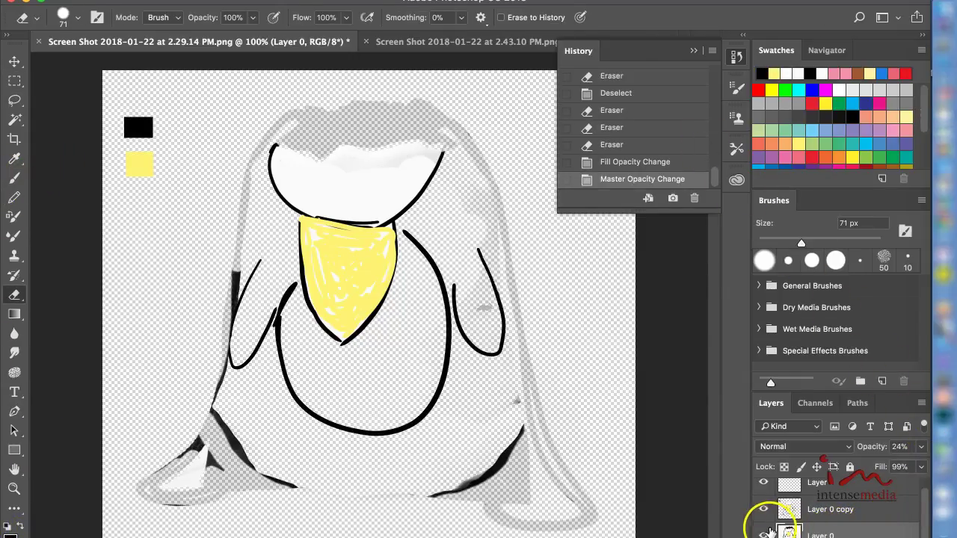
Lock Layer 0, then paint the head top and a thick left/bottom outline black on Layer 0 copy
click(849, 468)
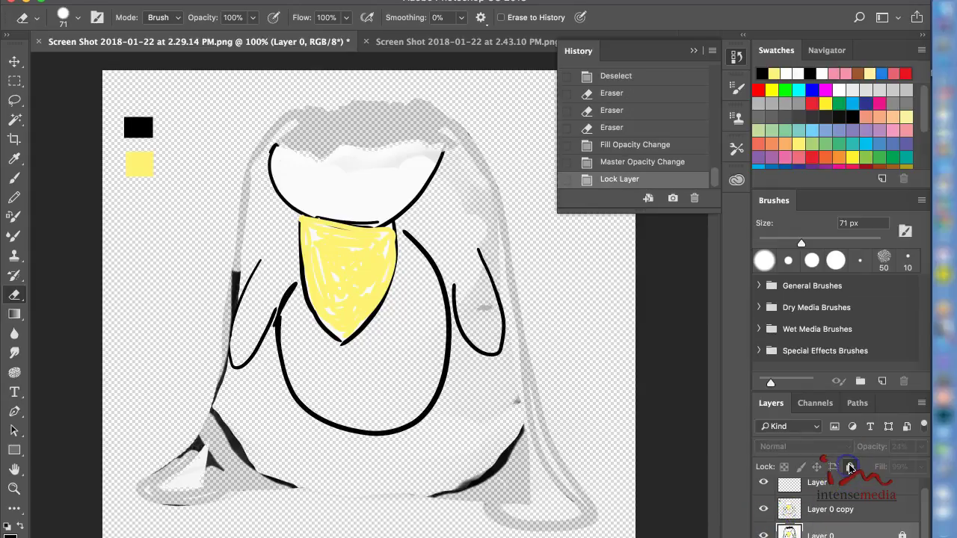
click(856, 510)
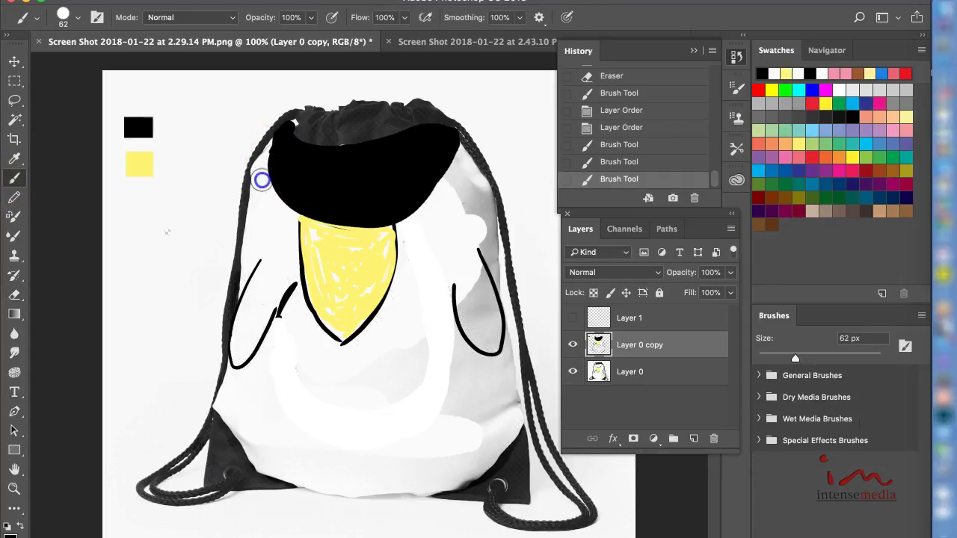
drag(251, 218, 248, 217)
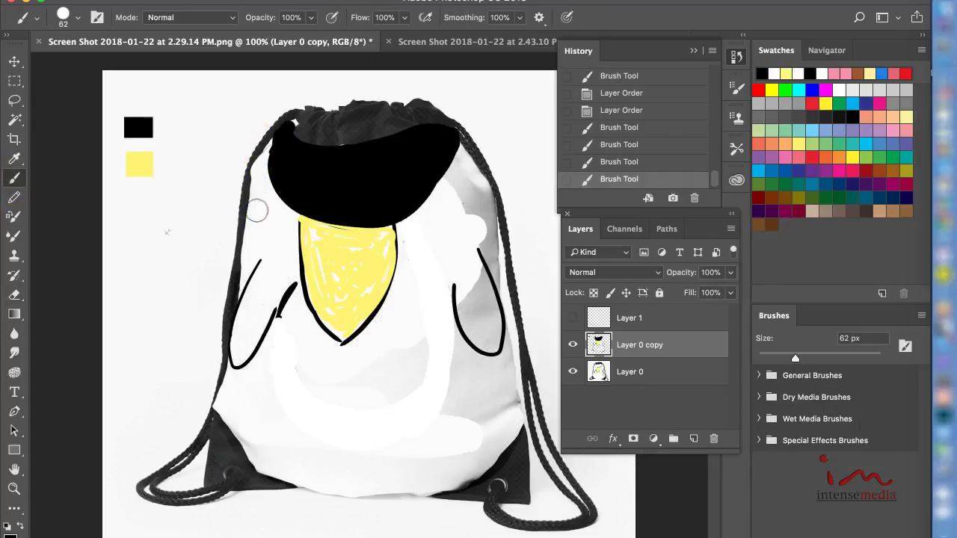
mouse_move(260, 148)
mouse_down()
mouse_move(208, 435)
mouse_move(216, 393)
mouse_move(257, 474)
mouse_move(317, 492)
mouse_move(411, 498)
mouse_move(480, 476)
mouse_move(519, 404)
mouse_move(497, 225)
mouse_move(467, 142)
mouse_move(270, 143)
mouse_move(247, 214)
mouse_up()
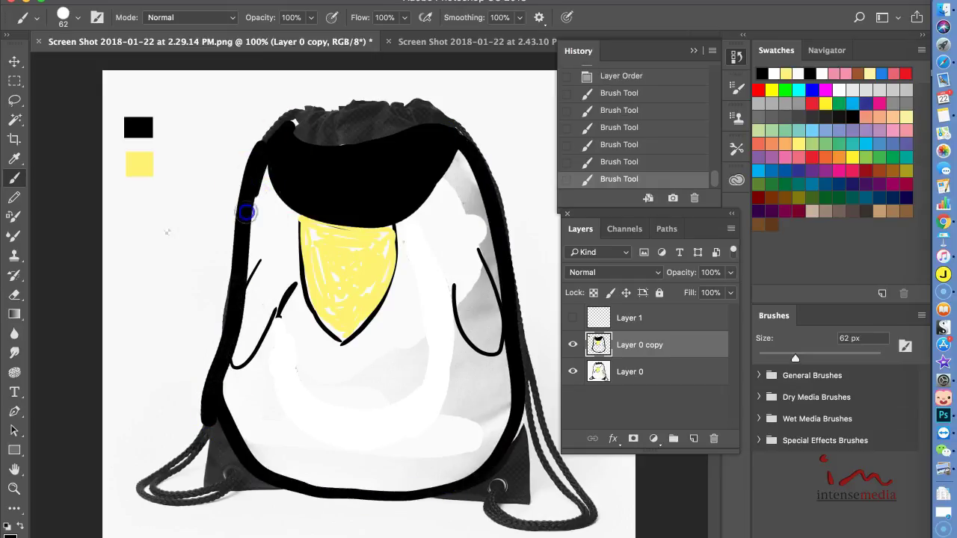
mouse_move(306, 239)
mouse_down()
mouse_move(327, 252)
mouse_move(408, 121)
mouse_move(316, 123)
mouse_up()
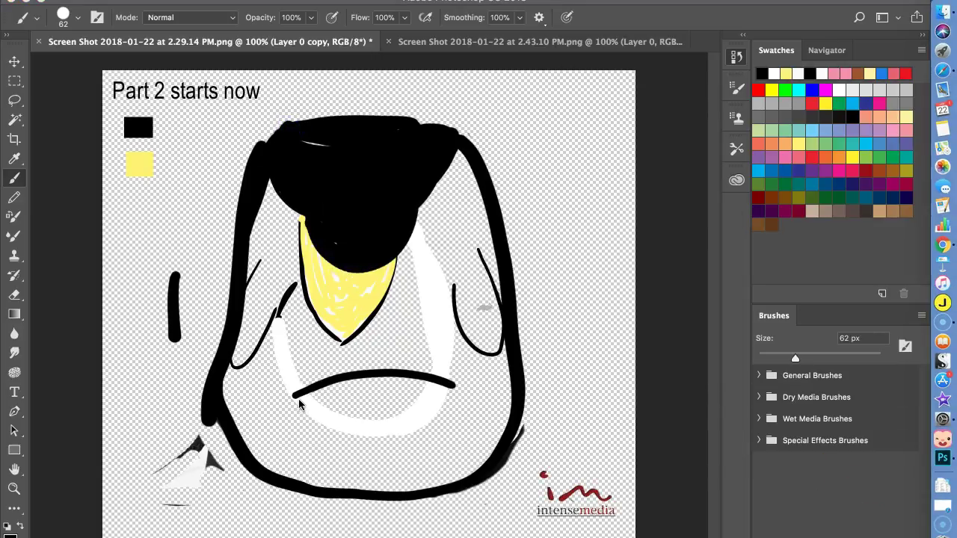
click(311, 389)
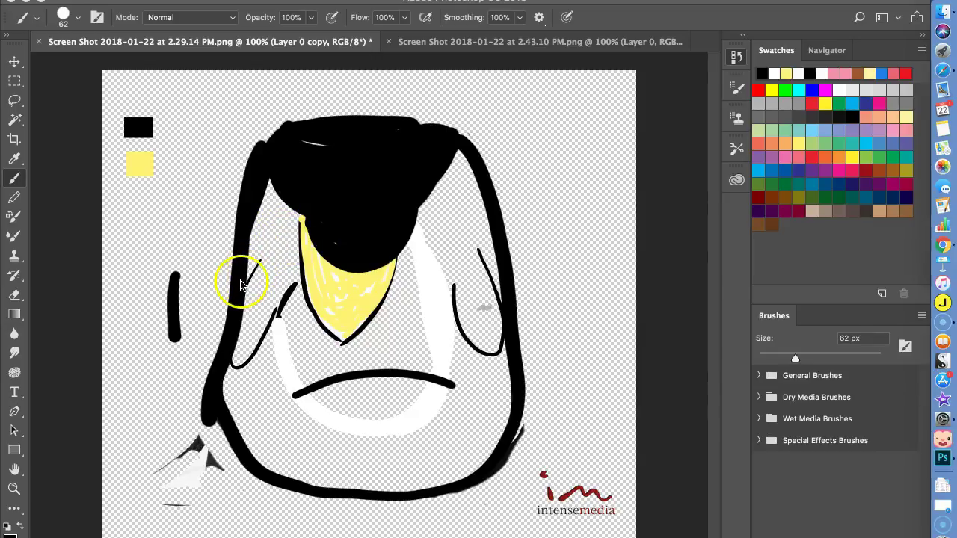
Add a thin black stroke on the head's left side and fill the top-right gap
drag(260, 261, 294, 313)
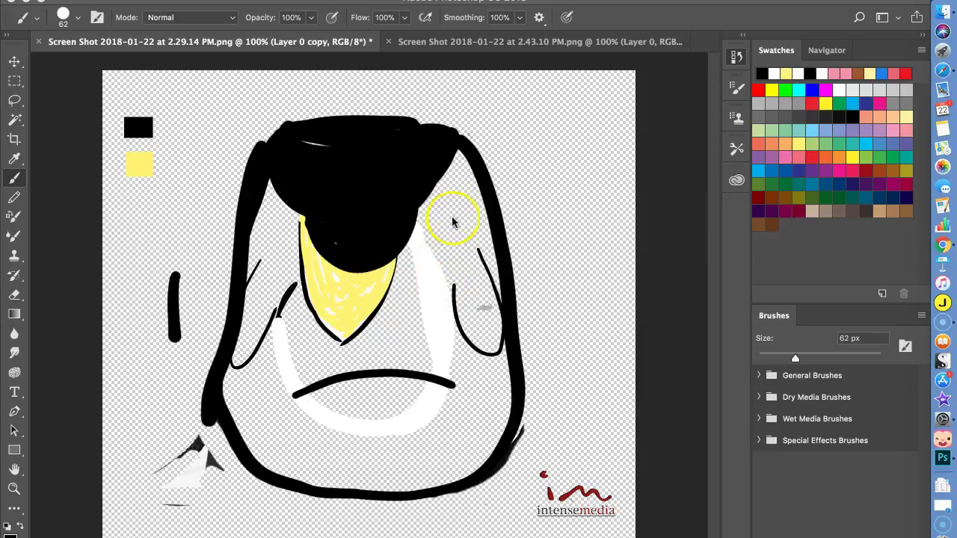
drag(451, 157, 454, 154)
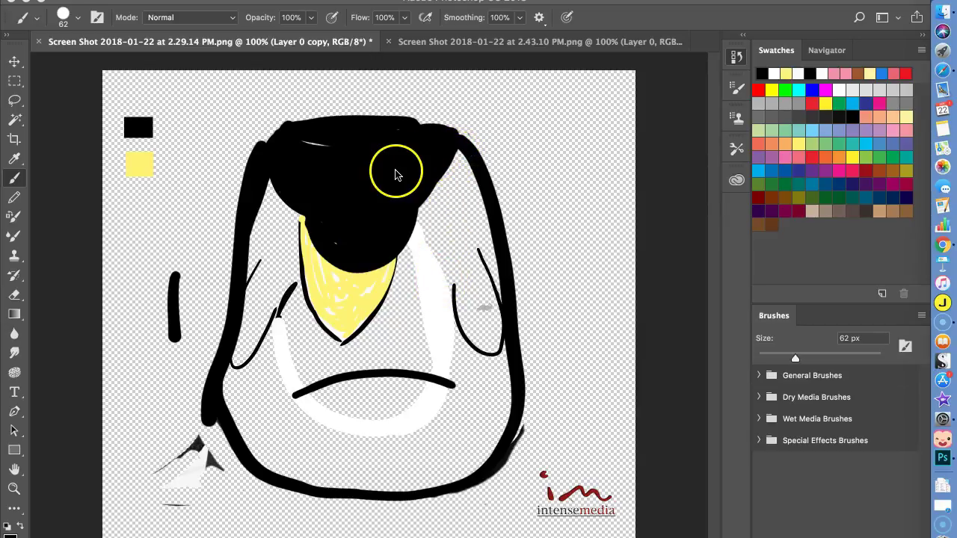
key(F7)
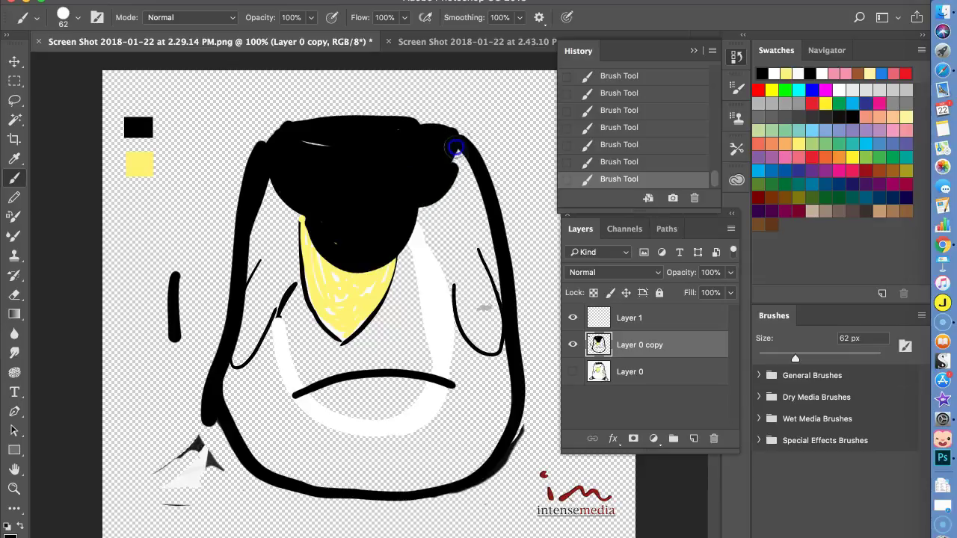
click(451, 136)
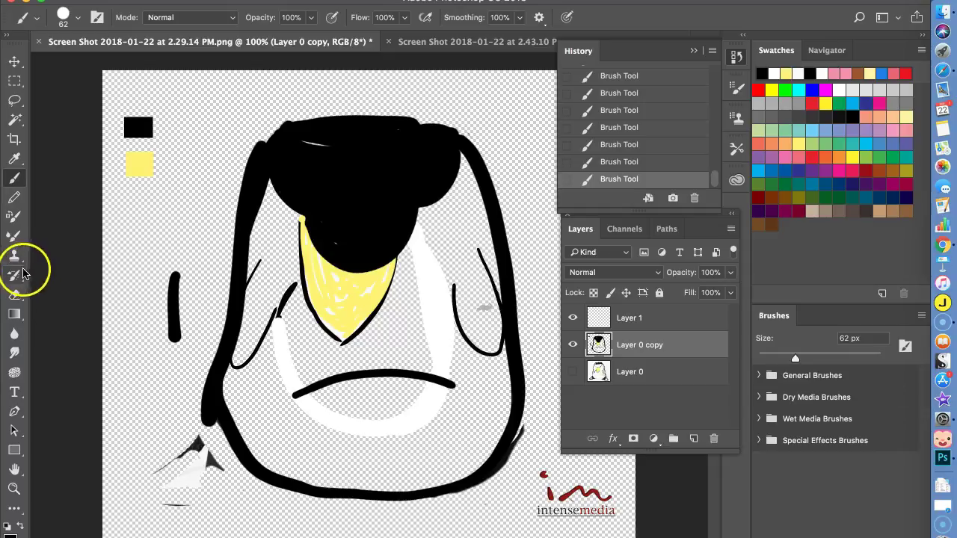
Erase the black outline along the beak and stray marks across the head with a 67 px eraser
click(14, 295)
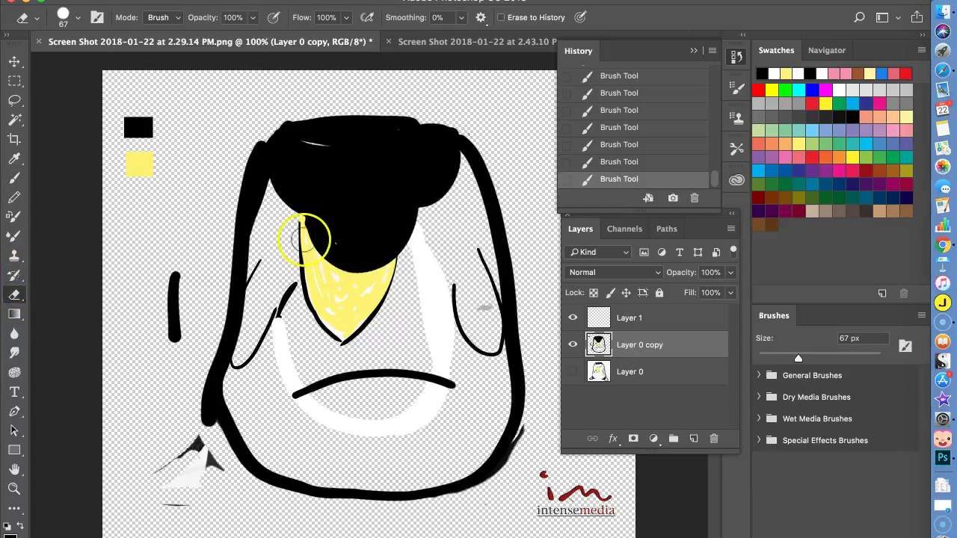
drag(304, 269, 333, 327)
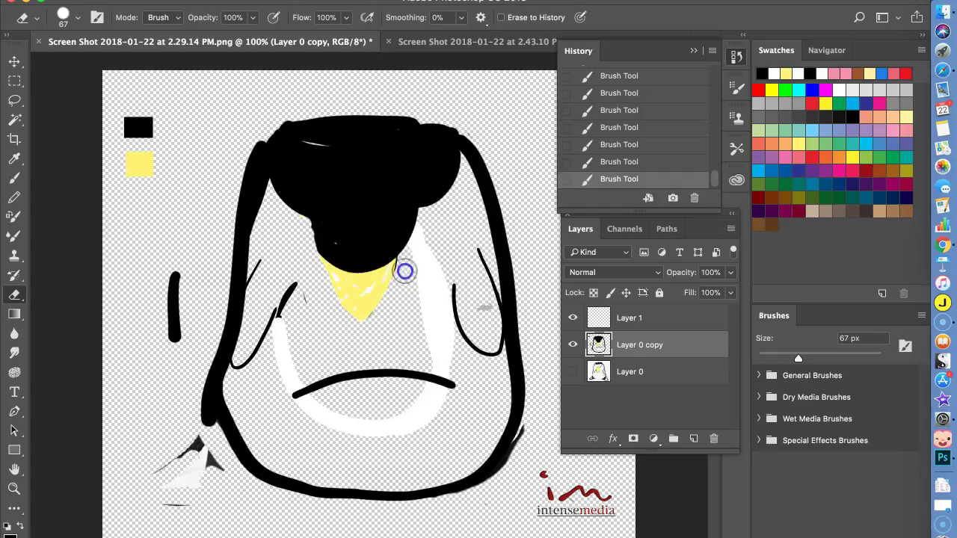
mouse_move(409, 262)
mouse_down()
mouse_move(342, 267)
mouse_move(199, 239)
mouse_move(352, 239)
mouse_move(279, 246)
mouse_move(305, 253)
mouse_up()
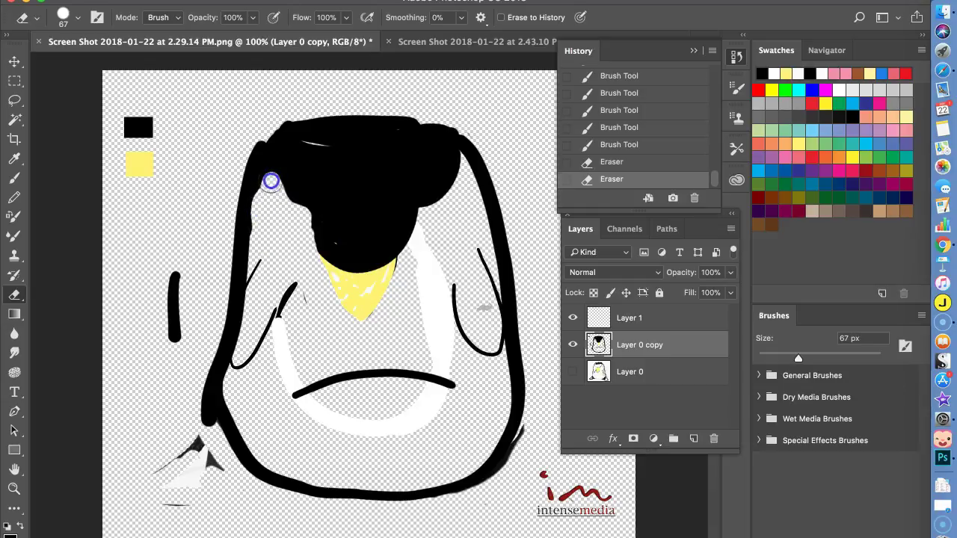
click(260, 247)
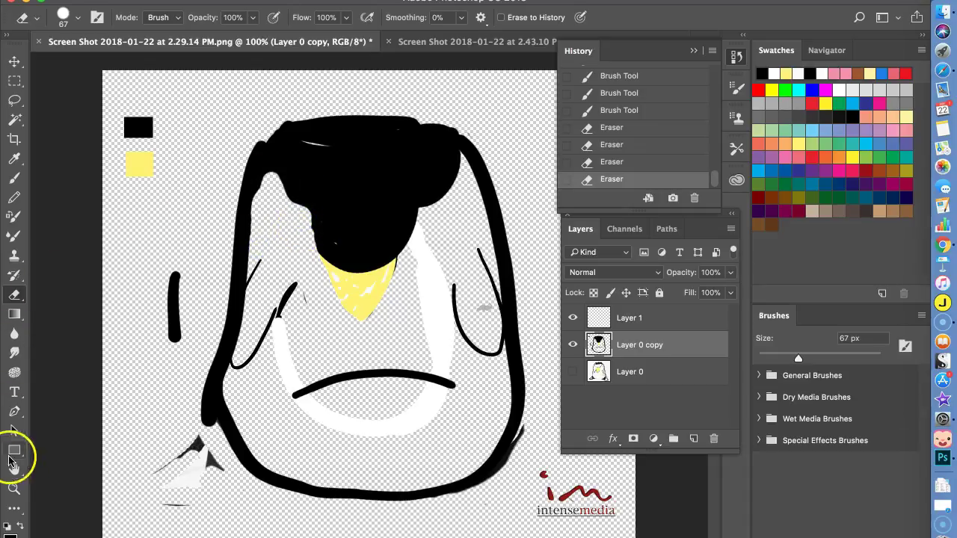
click(15, 181)
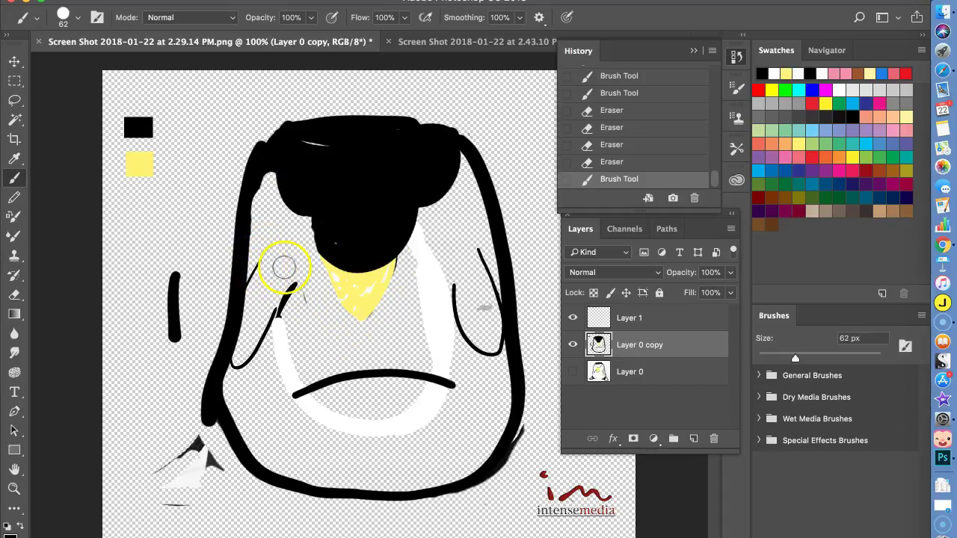
Compare with the reference photo, then paint three black strokes down the penguin's left outline
click(425, 43)
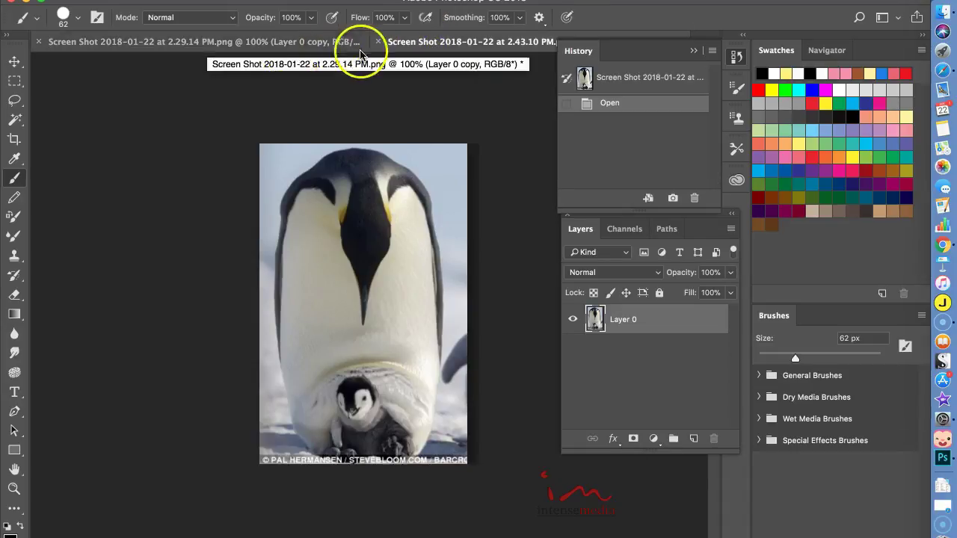
click(307, 44)
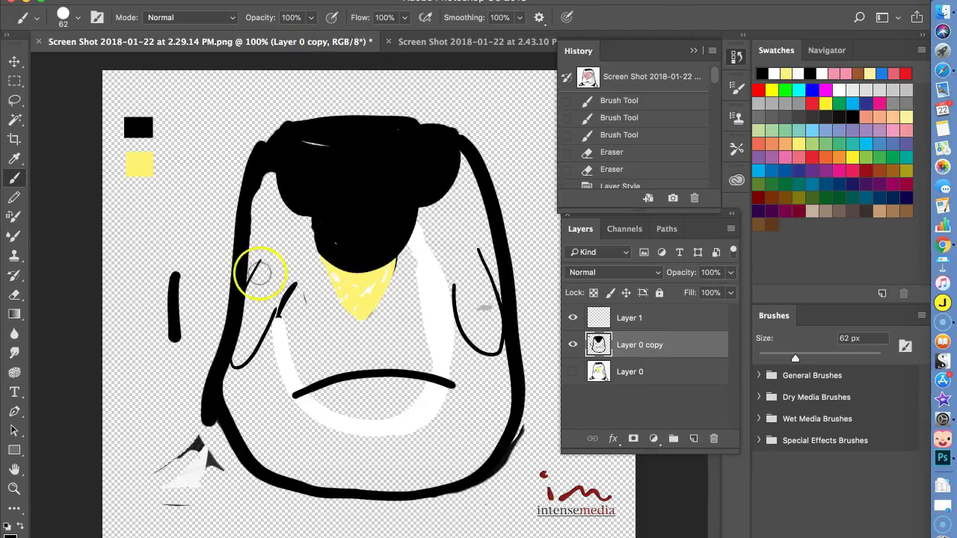
mouse_move(206, 293)
mouse_down()
mouse_move(189, 331)
mouse_move(190, 368)
mouse_move(246, 184)
mouse_move(205, 363)
mouse_up()
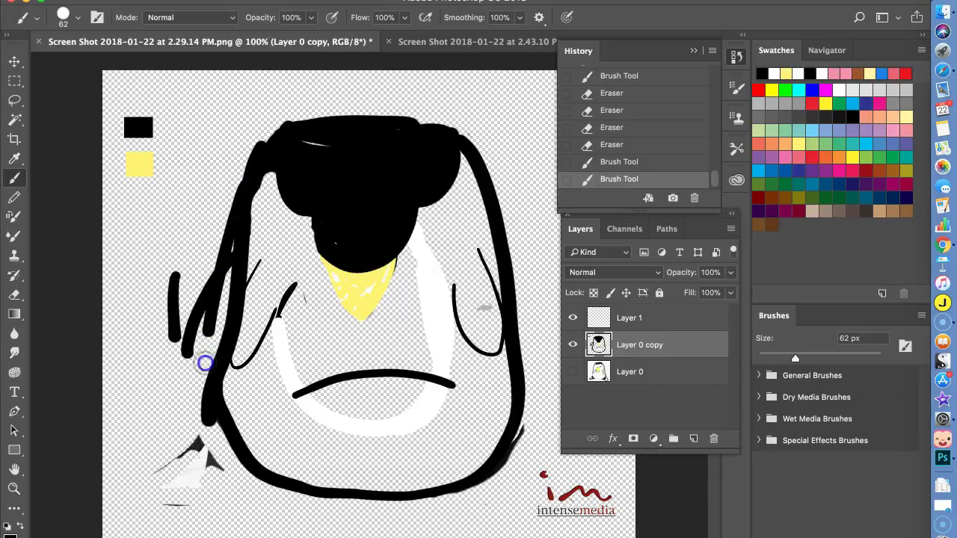
mouse_move(251, 244)
mouse_down()
mouse_move(250, 214)
mouse_move(273, 285)
mouse_move(267, 359)
mouse_move(250, 349)
mouse_move(234, 263)
mouse_up()
drag(231, 215, 234, 209)
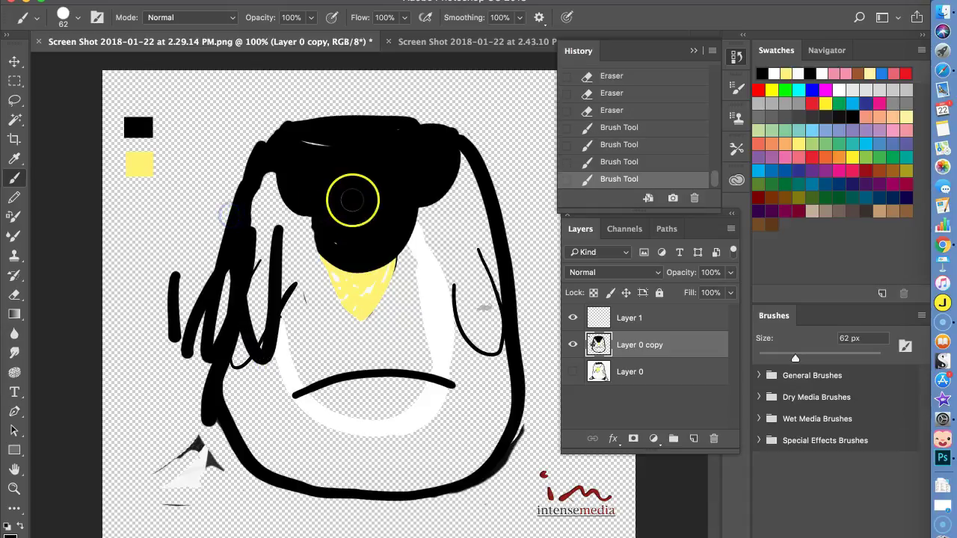
Step back in the History panel to remove most of the new left-side strokes
click(631, 146)
click(615, 129)
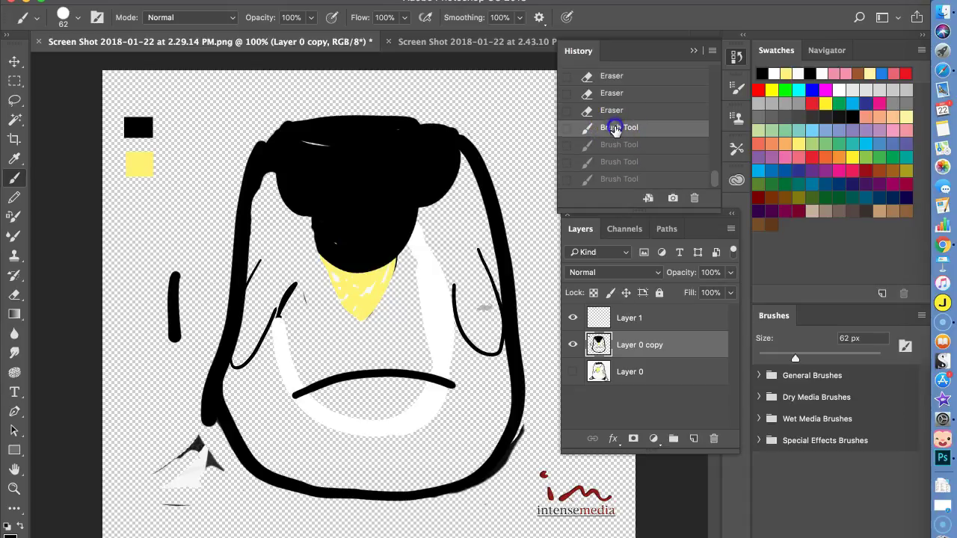
click(614, 112)
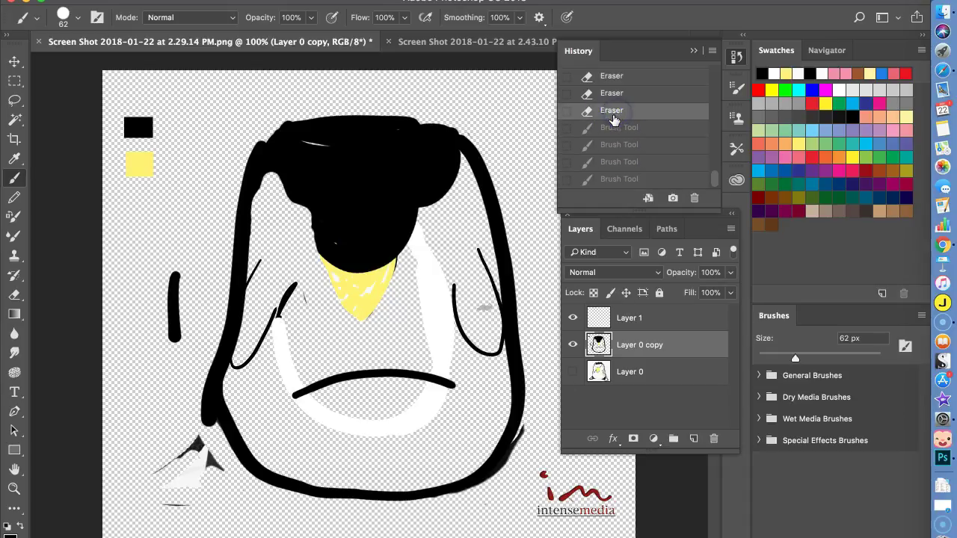
click(611, 127)
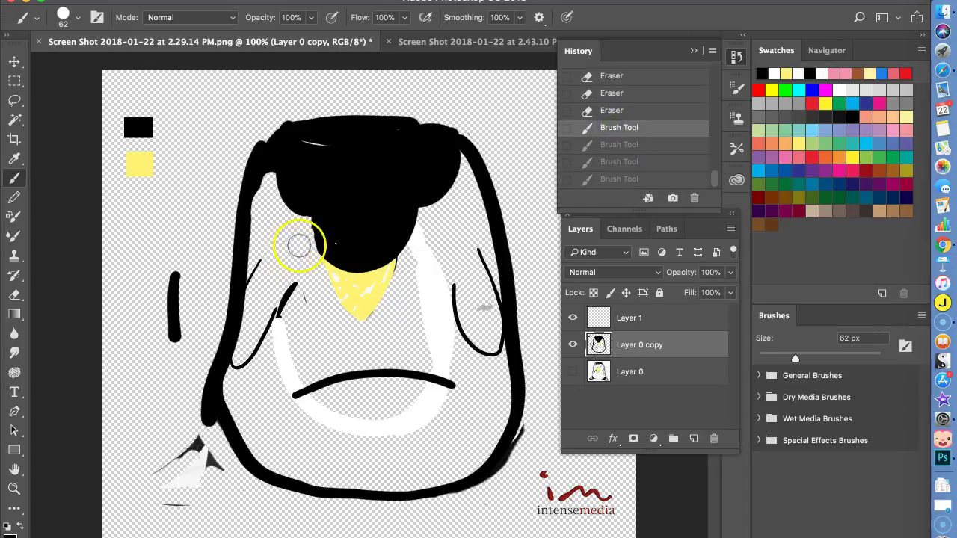
Erase the white arcs and thin curved black strokes inside the penguin's body
click(15, 296)
click(329, 288)
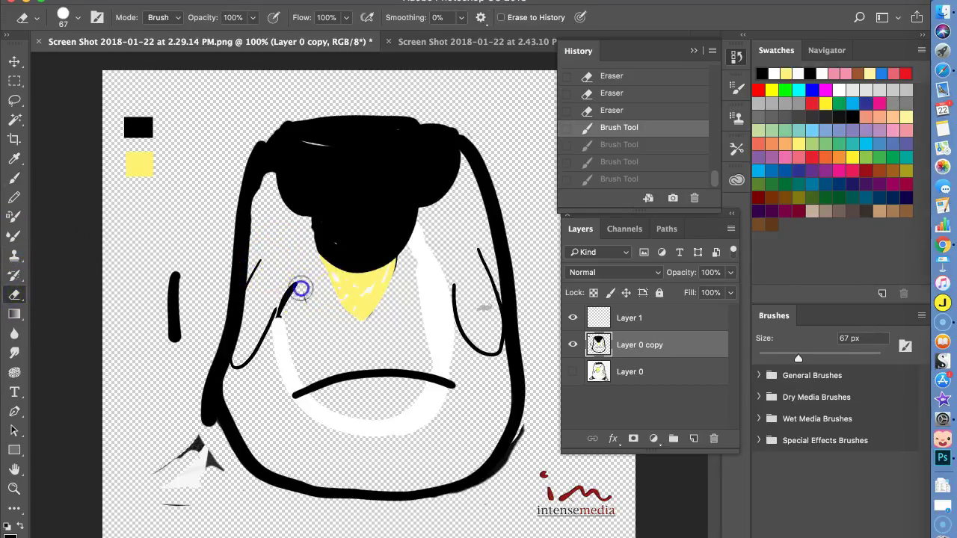
mouse_move(276, 323)
mouse_down()
mouse_move(239, 366)
mouse_move(256, 332)
mouse_up()
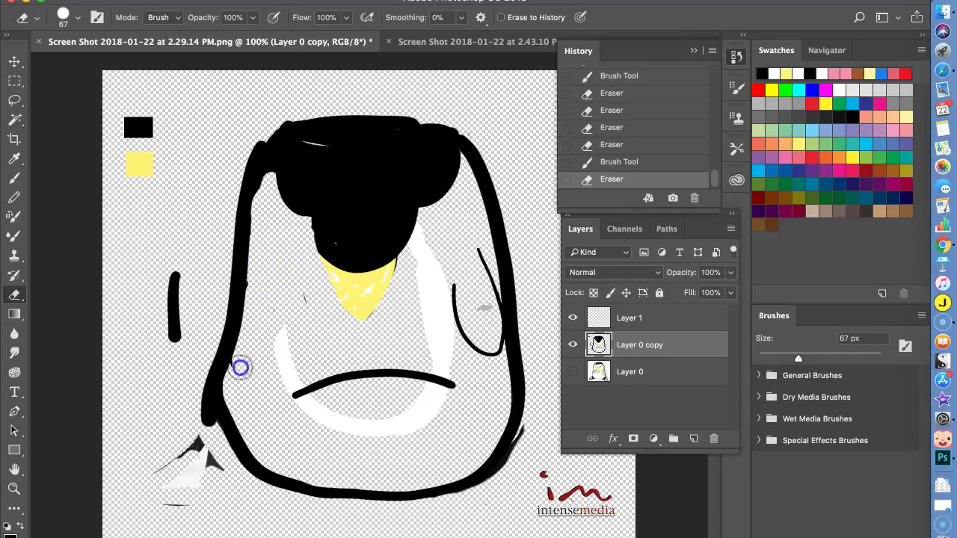
mouse_move(455, 275)
mouse_down()
mouse_move(456, 302)
mouse_move(499, 357)
mouse_up()
drag(500, 315, 471, 245)
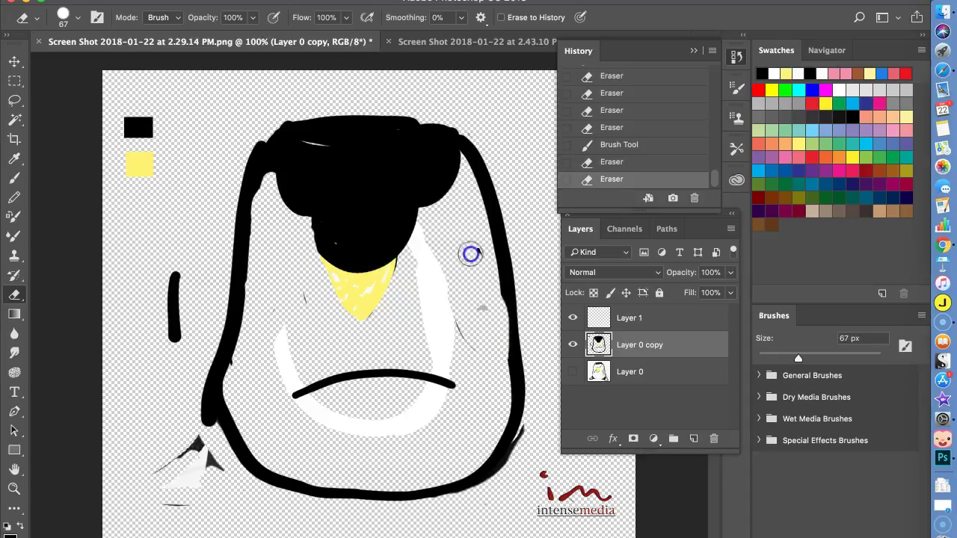
mouse_move(448, 327)
mouse_down()
mouse_move(423, 252)
mouse_move(419, 290)
mouse_move(442, 316)
mouse_move(454, 364)
mouse_up()
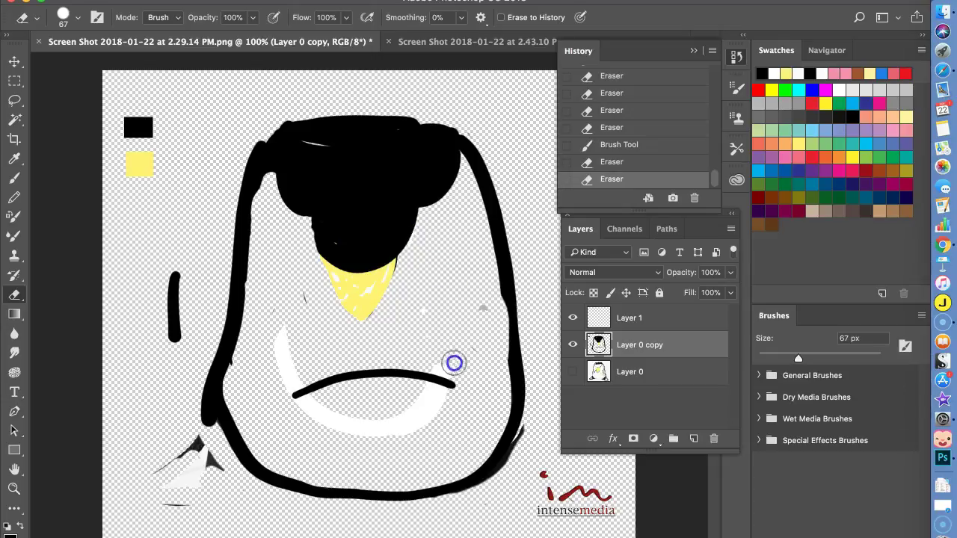
mouse_move(287, 377)
mouse_down()
mouse_move(279, 347)
mouse_move(294, 400)
mouse_move(285, 418)
mouse_move(304, 406)
mouse_move(320, 415)
mouse_move(403, 412)
mouse_move(361, 423)
mouse_move(403, 421)
mouse_move(442, 409)
mouse_move(451, 394)
mouse_move(402, 372)
mouse_move(306, 399)
mouse_move(404, 376)
mouse_move(302, 392)
mouse_move(296, 296)
mouse_move(345, 429)
mouse_move(416, 425)
mouse_move(469, 316)
mouse_move(429, 322)
mouse_up()
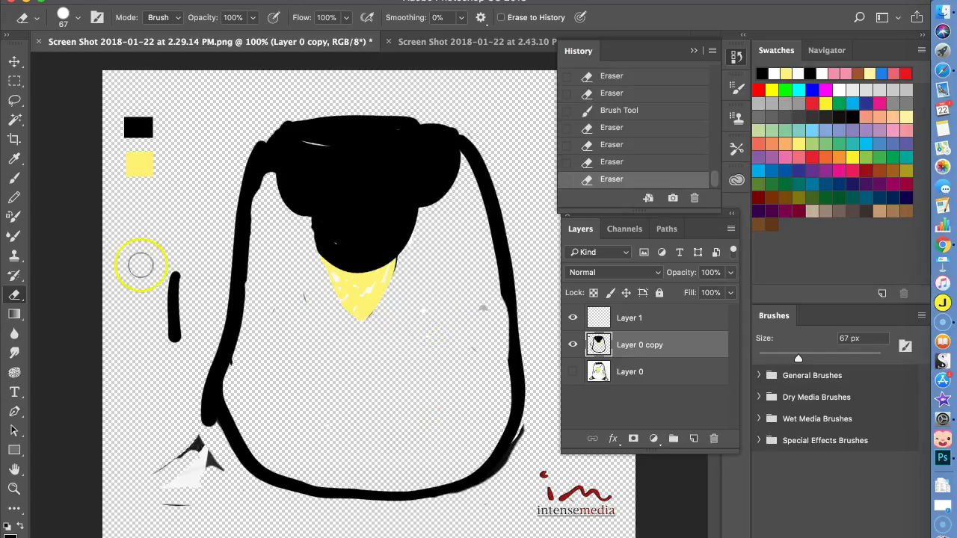
Check the reference photo, then set the foreground colour to dark navy blue 282a4a
click(437, 42)
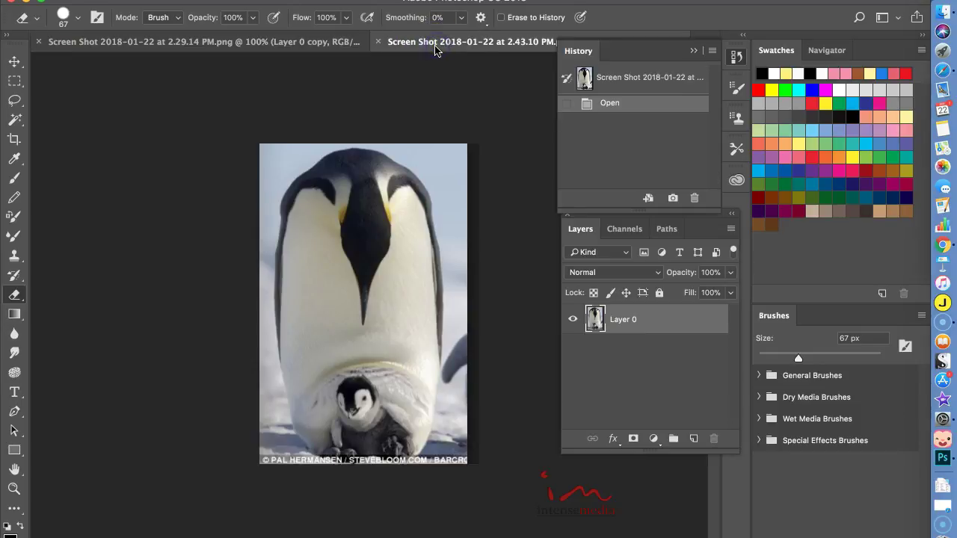
click(235, 43)
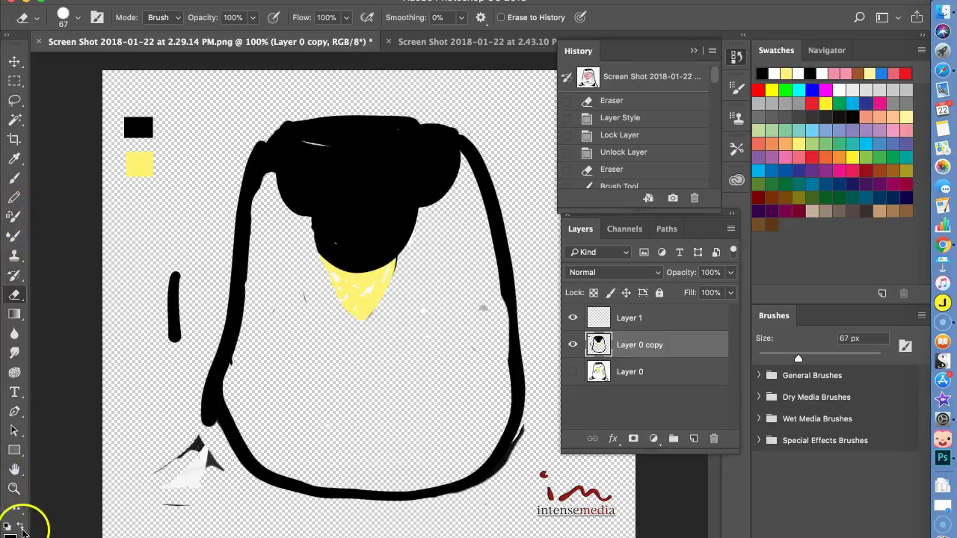
click(11, 534)
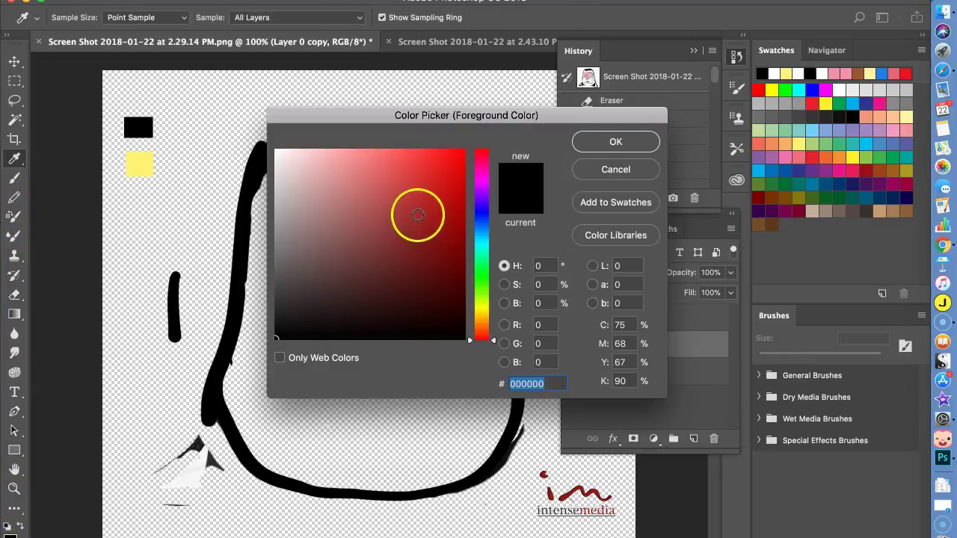
click(476, 216)
mouse_move(380, 280)
mouse_down()
mouse_move(367, 272)
mouse_move(362, 284)
mouse_up()
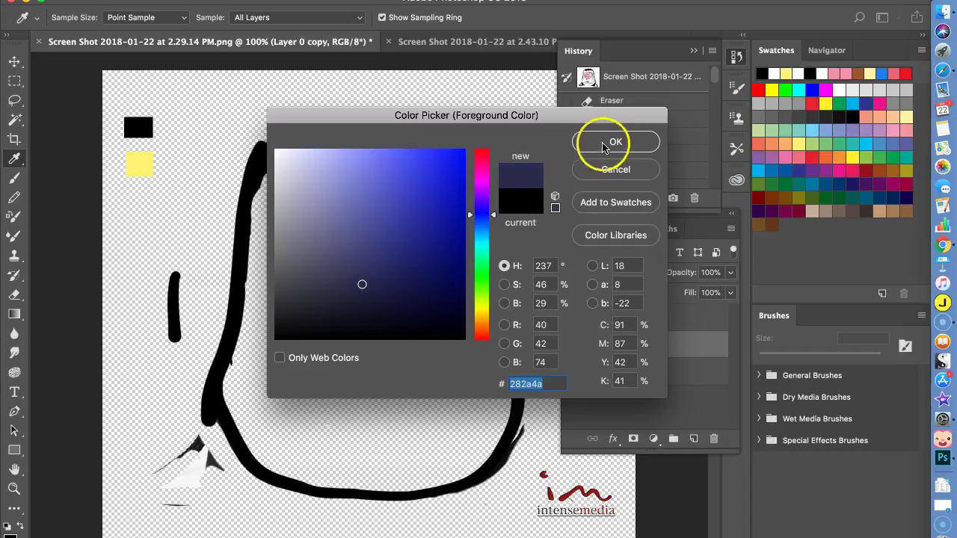
click(594, 144)
key(e)
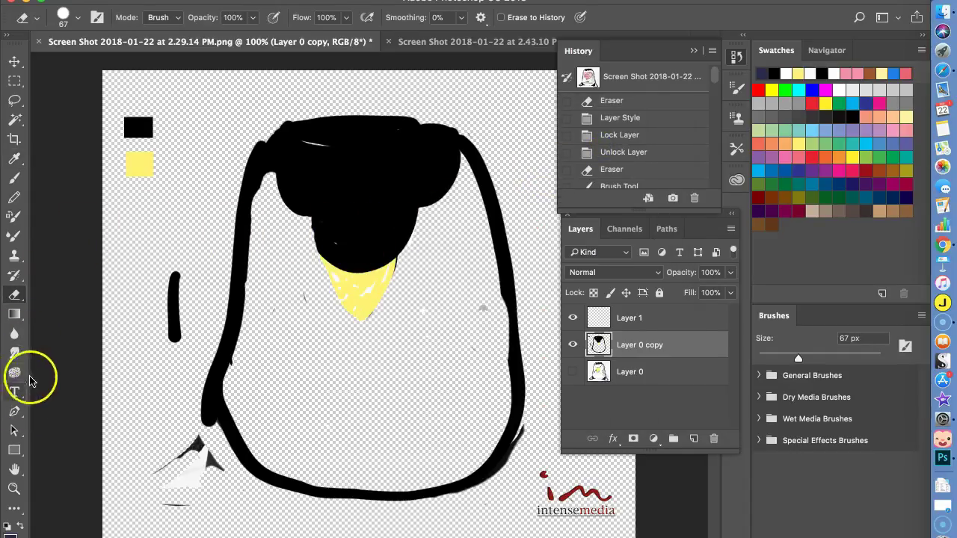
Paint dark-blue strokes across the head's top and left edge, and reshape the lower-left triangle
click(15, 180)
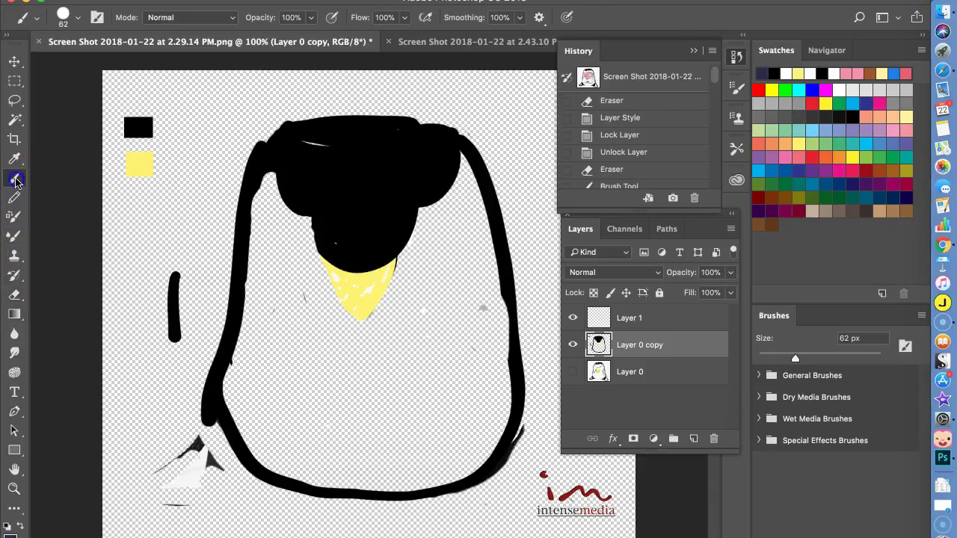
mouse_move(254, 203)
mouse_down()
mouse_move(302, 201)
mouse_move(282, 176)
mouse_move(309, 217)
mouse_up()
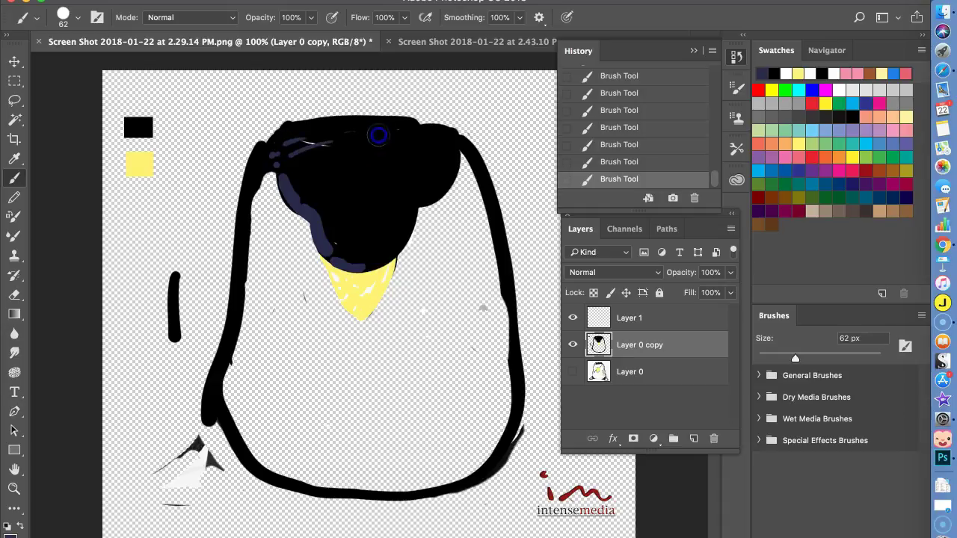
mouse_move(380, 133)
mouse_down()
mouse_move(281, 151)
mouse_move(383, 140)
mouse_move(294, 155)
mouse_move(385, 160)
mouse_move(304, 166)
mouse_move(345, 159)
mouse_move(320, 165)
mouse_move(358, 221)
mouse_move(318, 231)
mouse_up()
drag(276, 162, 318, 228)
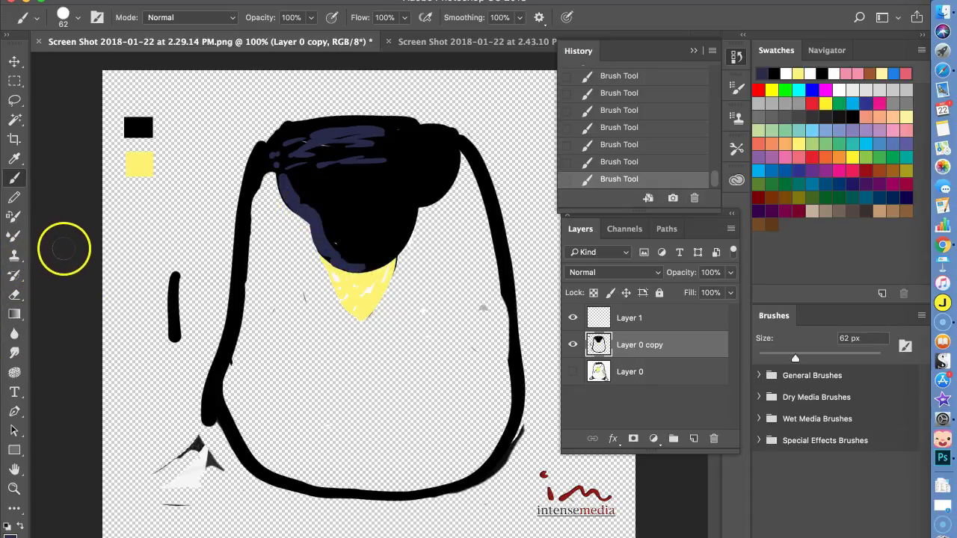
mouse_move(154, 481)
mouse_down()
mouse_move(181, 487)
mouse_move(180, 513)
mouse_move(164, 497)
mouse_up()
drag(274, 295, 256, 299)
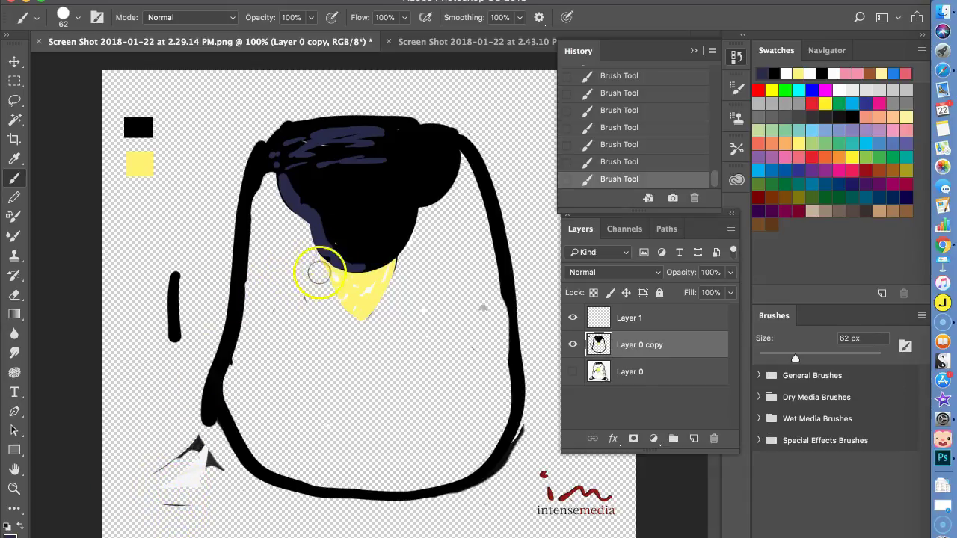
drag(233, 449, 240, 412)
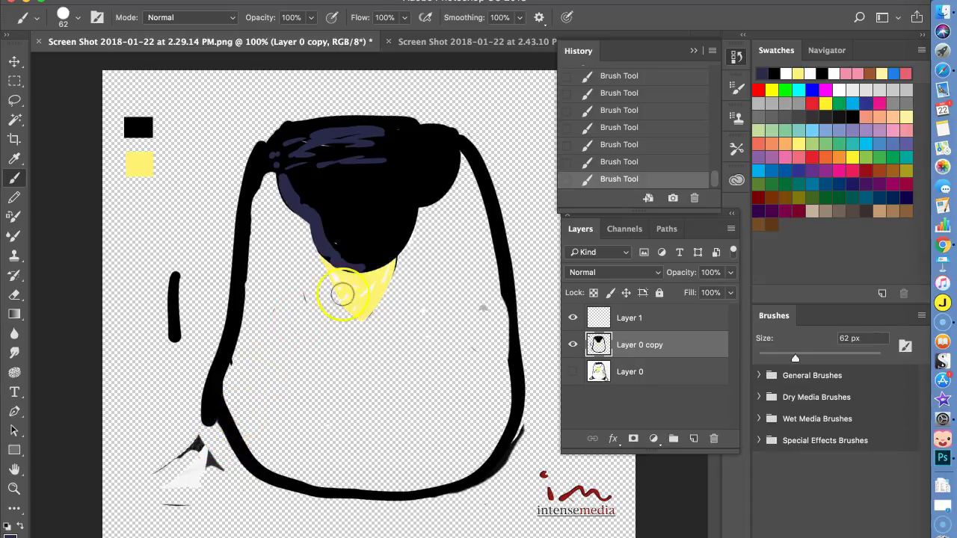
Smudge the dark-blue strokes into the black of the penguin's head
click(14, 334)
drag(329, 150, 386, 166)
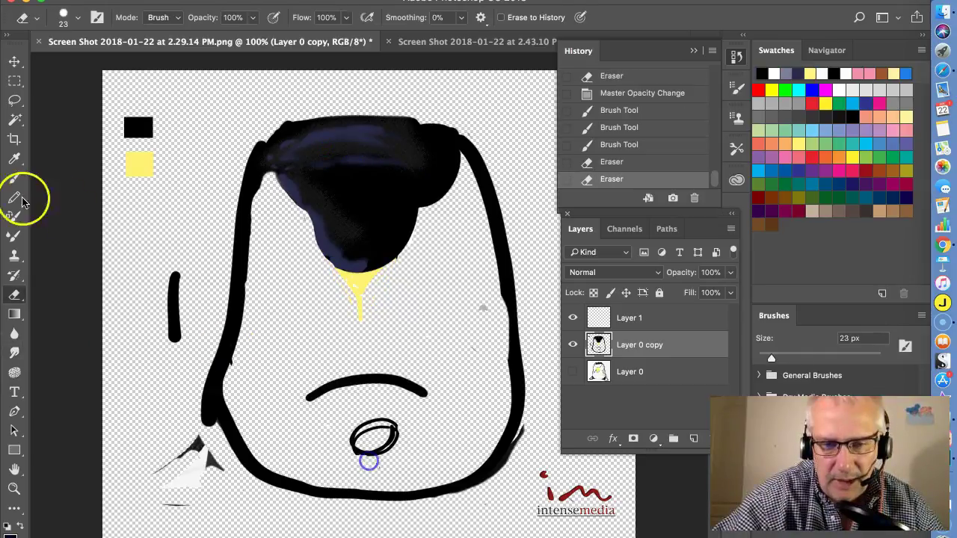
key(b)
click(470, 43)
Check the reference photo and paint a black oval for the chick's head
click(298, 42)
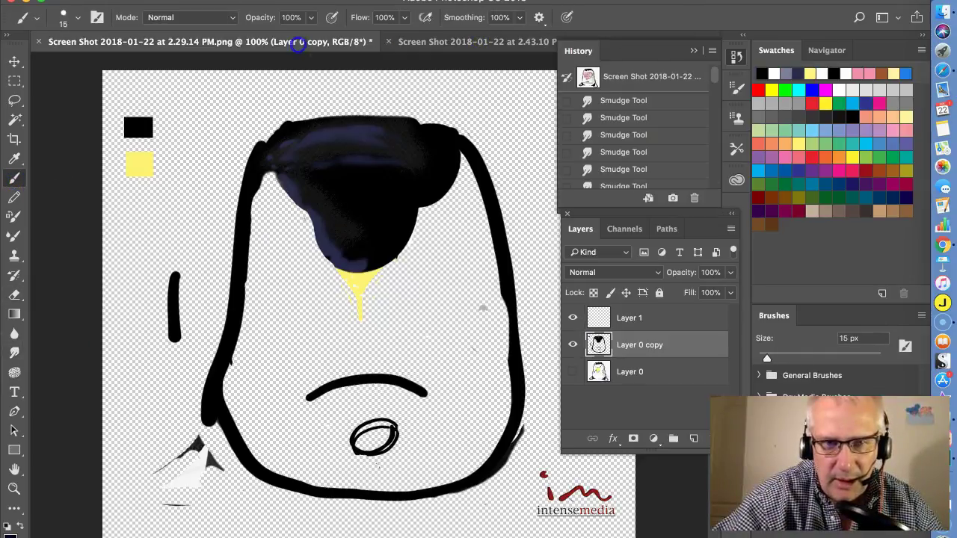
click(398, 42)
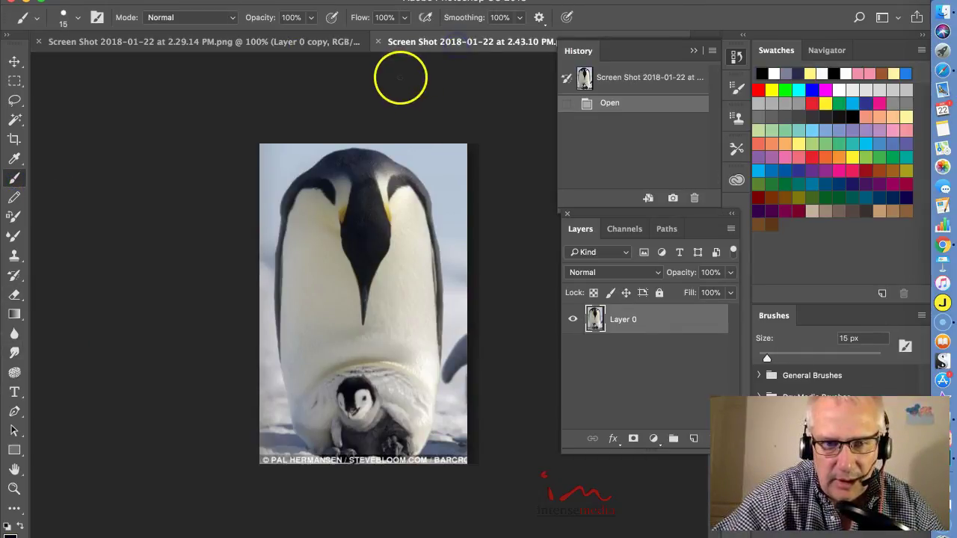
click(218, 42)
click(63, 17)
key(Return)
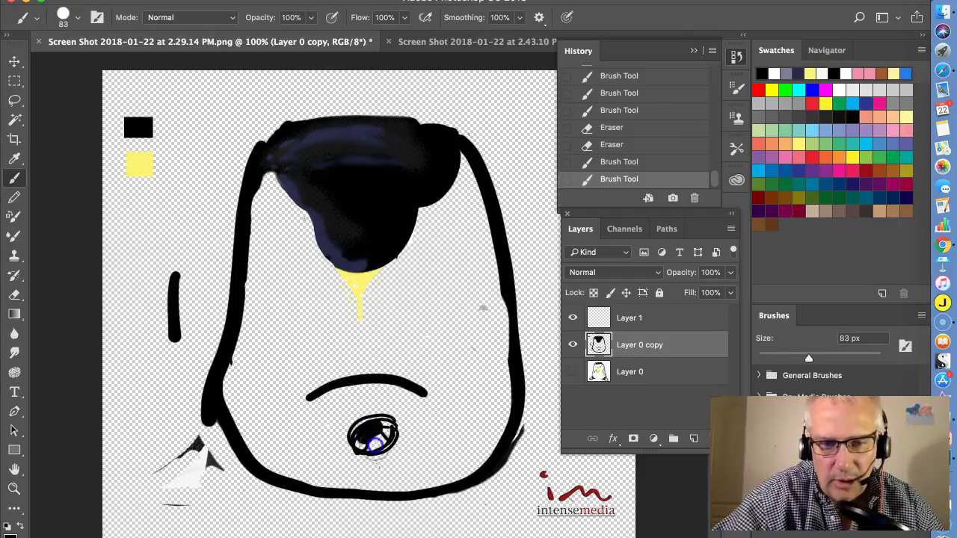
drag(355, 434, 385, 421)
With a 23 px Eraser, carve a curve into the chick's black head
click(64, 17)
text(23)
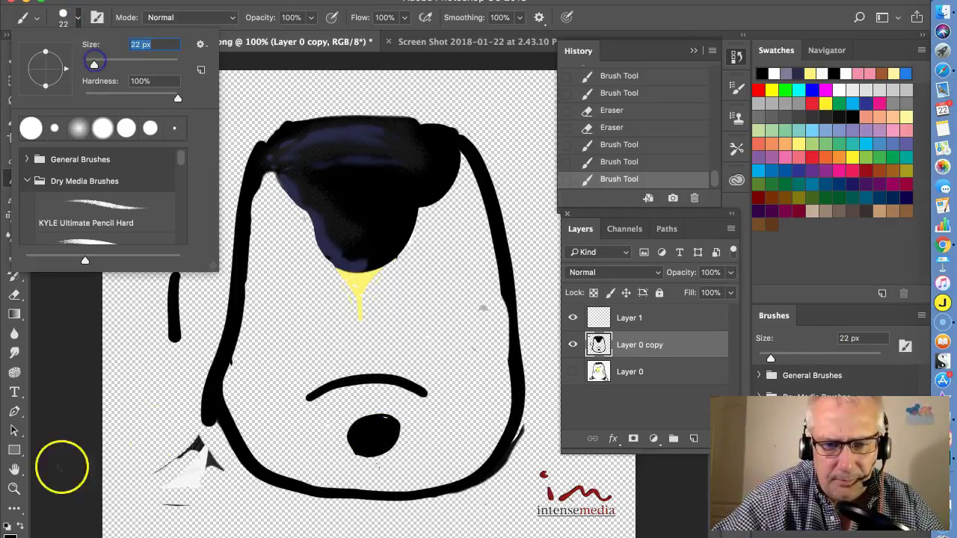
key(Return)
key(e)
mouse_move(343, 451)
mouse_down()
mouse_move(362, 433)
mouse_move(386, 455)
mouse_move(396, 451)
mouse_move(360, 459)
mouse_move(357, 440)
mouse_move(384, 445)
mouse_up()
Brush white patches onto both sides of the chick's face, then shrink the brush to 12 px
key(b)
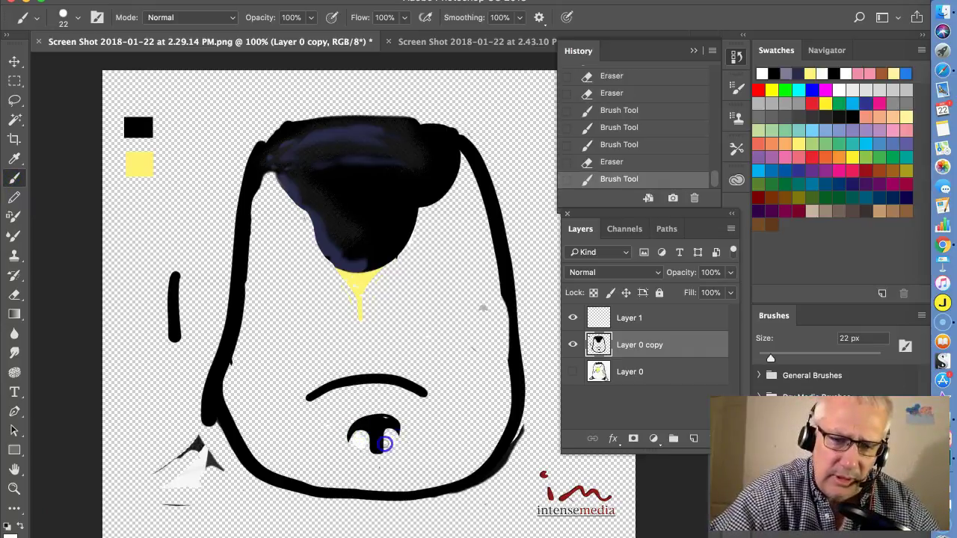
click(391, 433)
click(362, 432)
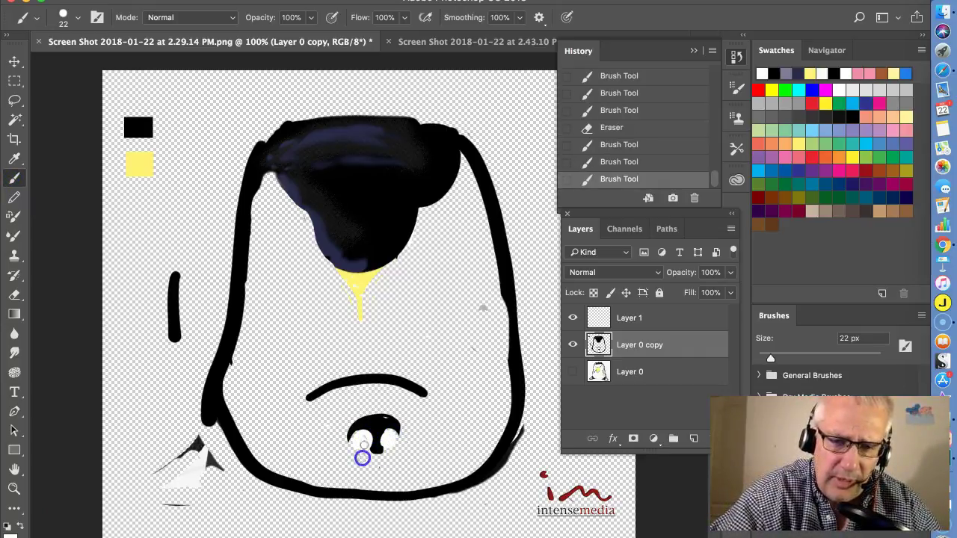
mouse_move(382, 451)
mouse_down()
mouse_move(401, 457)
mouse_move(359, 474)
mouse_move(342, 441)
mouse_up()
click(77, 17)
drag(93, 63, 90, 63)
click(341, 472)
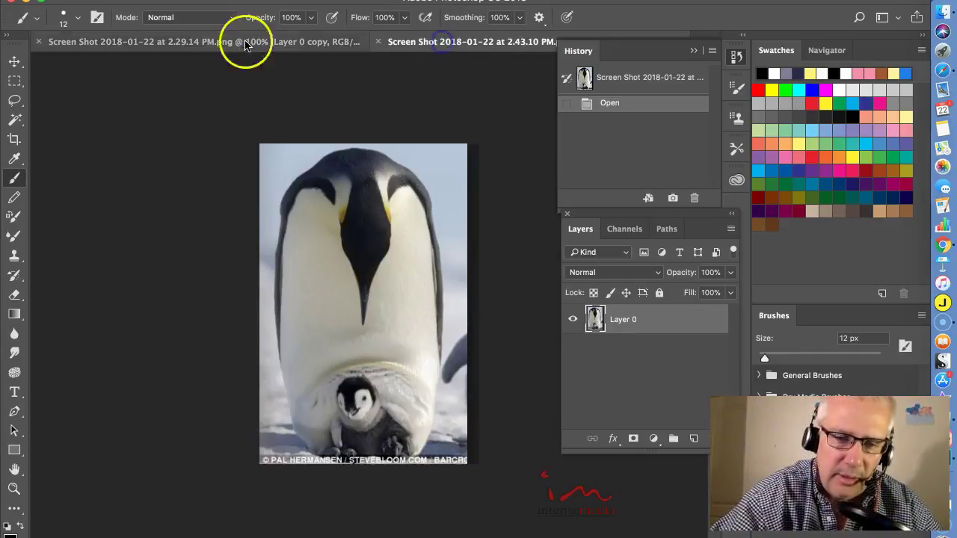
click(246, 43)
Set the brush to 41 px and sample a dark colour from the drawing
click(77, 17)
drag(30, 57, 103, 57)
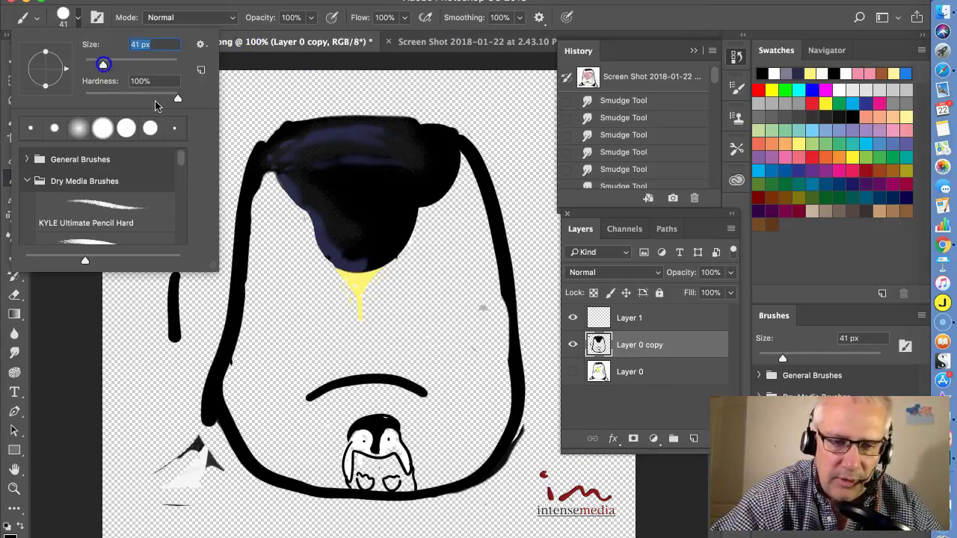
click(247, 127)
key(i)
click(321, 132)
key(g)
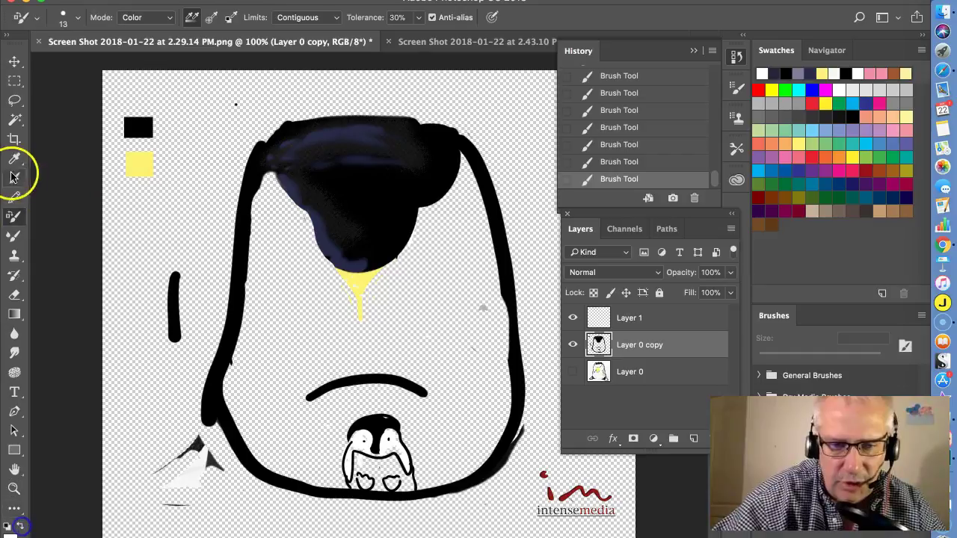
click(12, 159)
key(b)
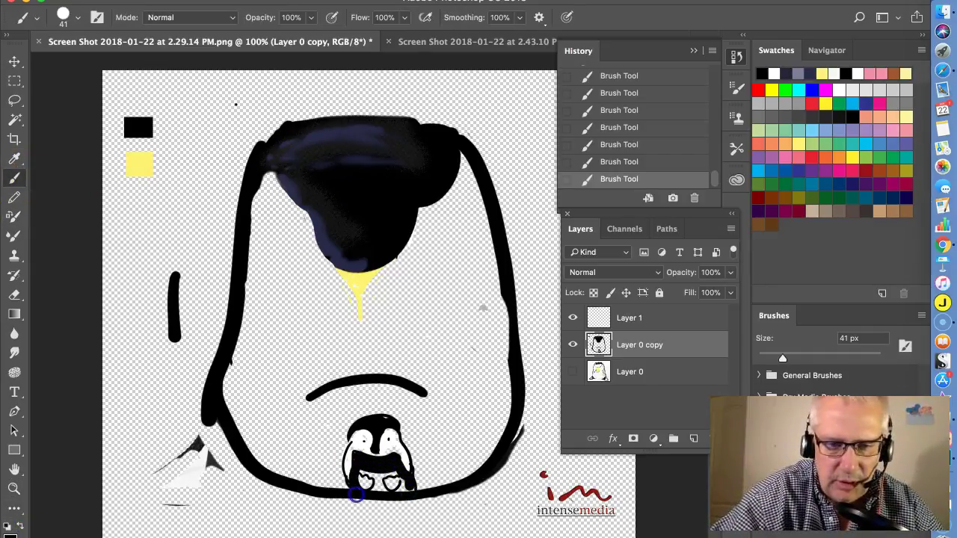
Paint the chick's feet with an orange-brown swatch using a 15 px brush
click(77, 18)
drag(103, 56, 83, 57)
click(350, 446)
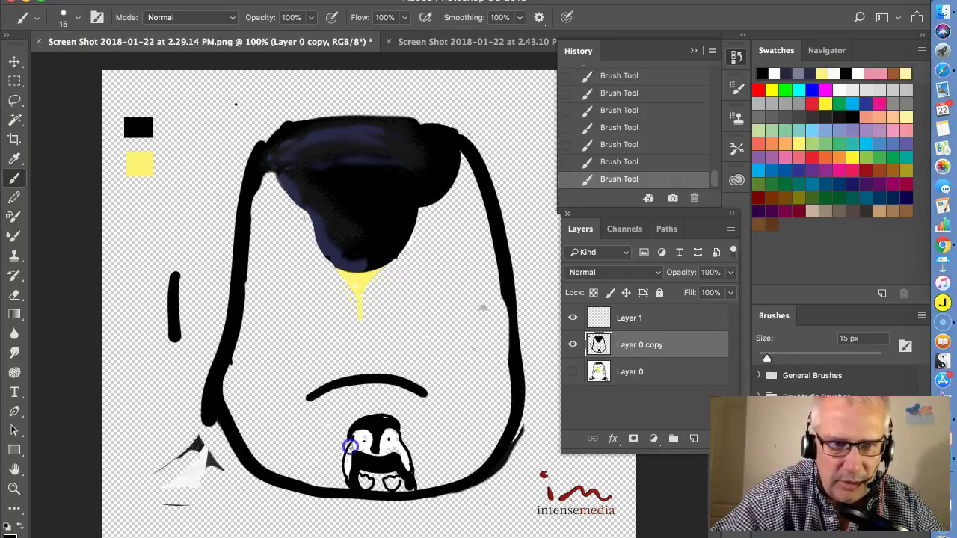
key(i)
click(823, 157)
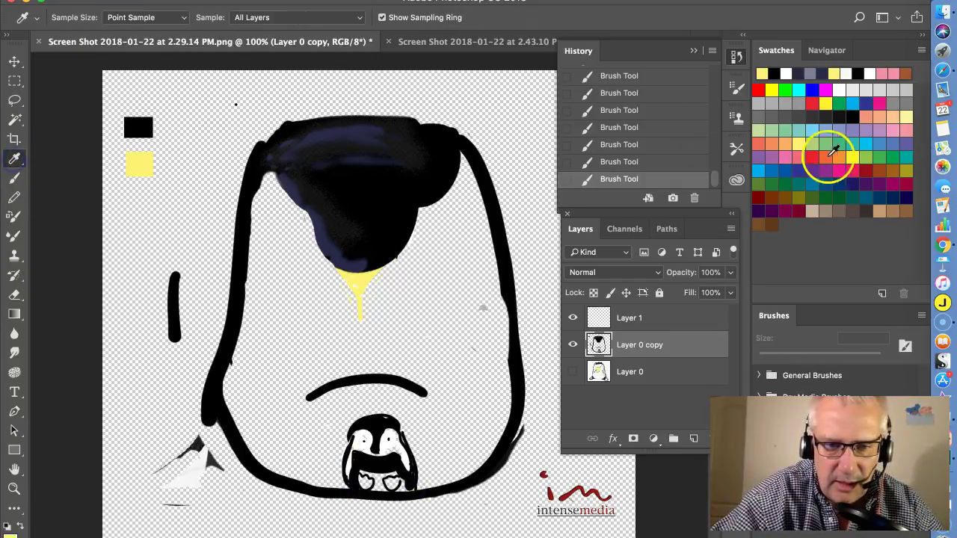
key(b)
click(369, 478)
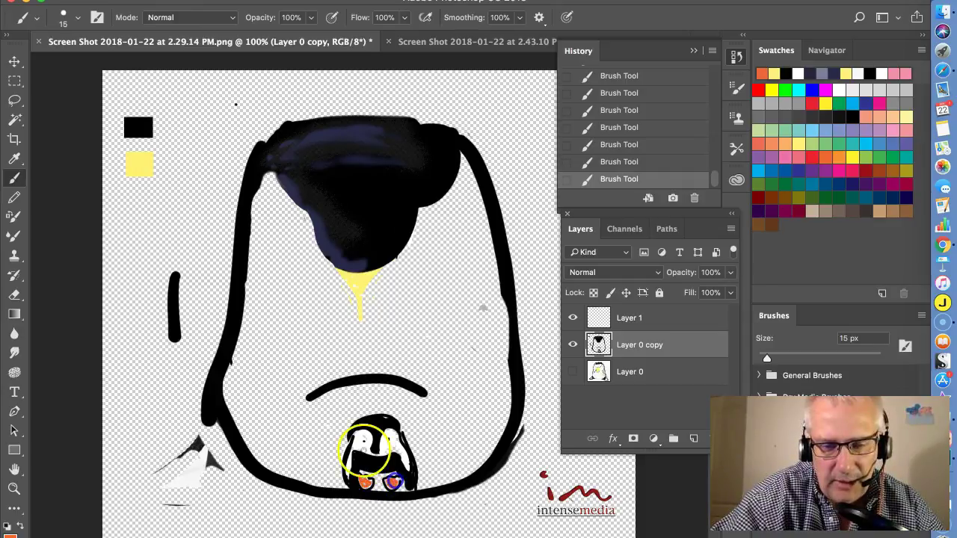
Recolour the chick's belly with a sampled light colour and add dark strokes to it
key(i)
click(201, 455)
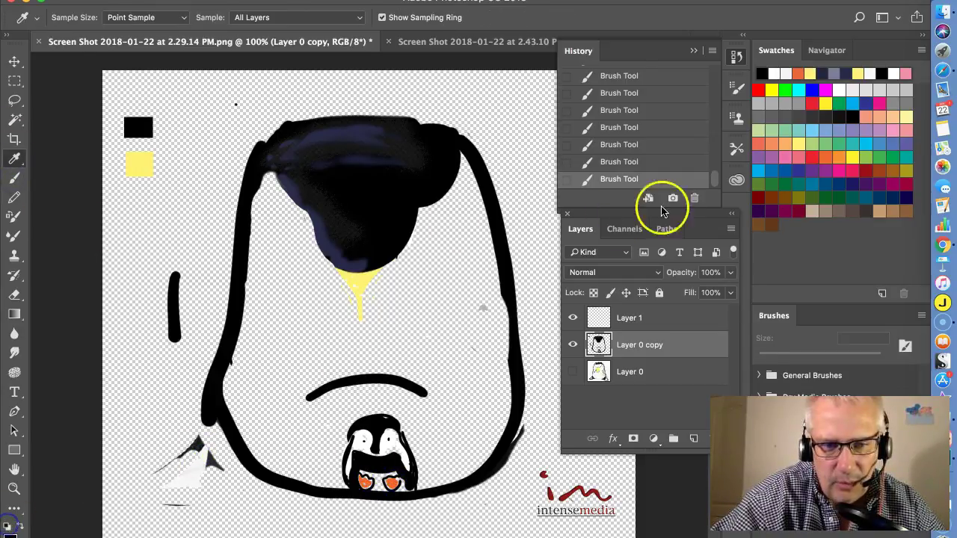
key(b)
click(374, 464)
click(17, 177)
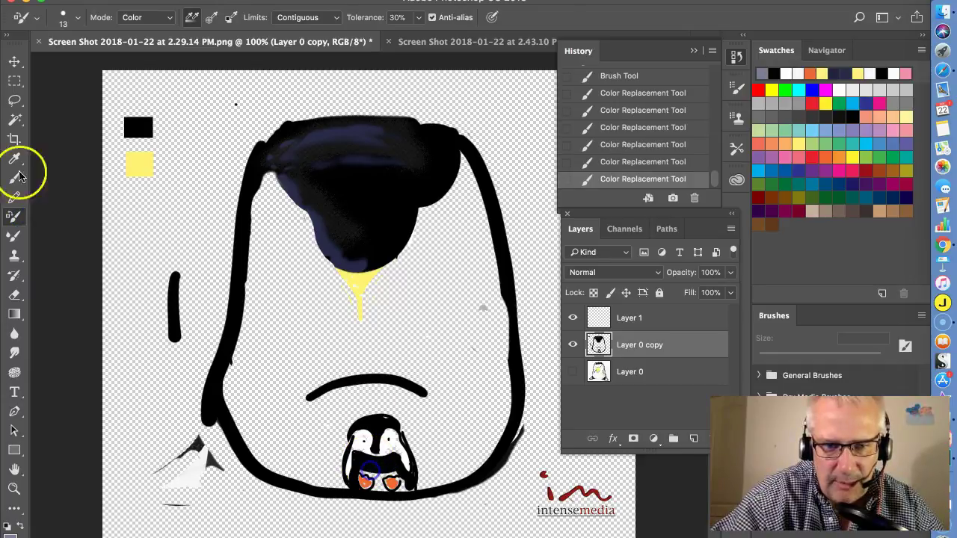
click(374, 467)
click(371, 460)
click(357, 456)
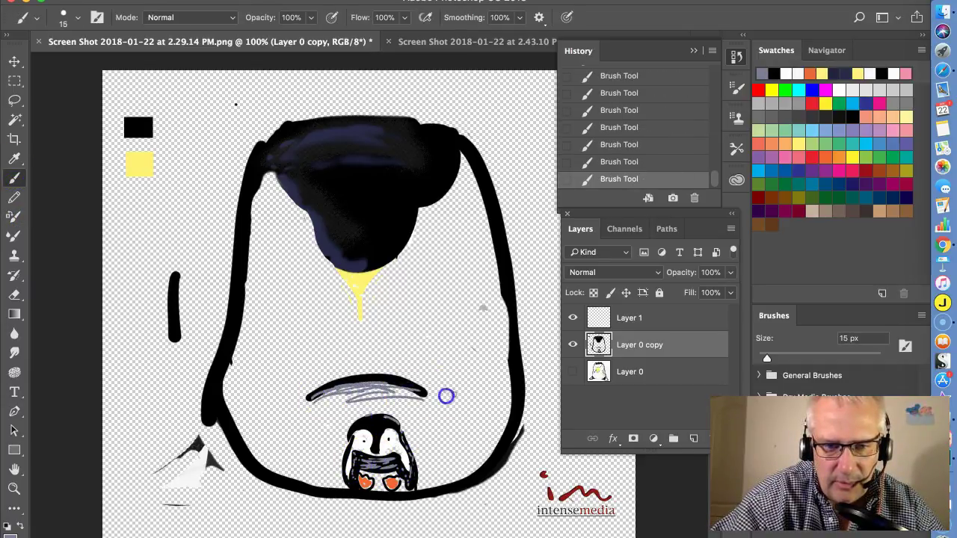
click(439, 43)
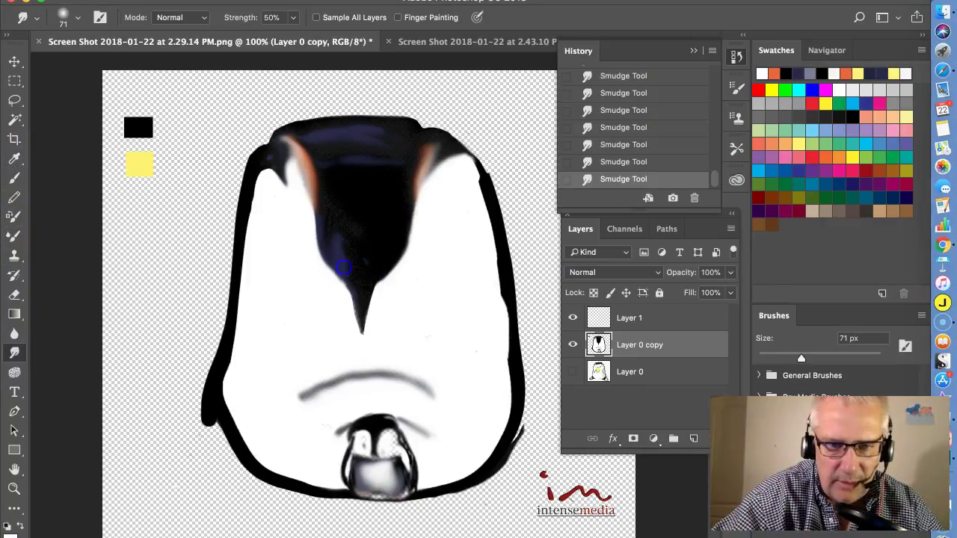
Whiten the chick's eyes and paint its head top black with a 23 px brush
click(13, 178)
drag(354, 448, 361, 446)
mouse_move(385, 447)
mouse_down()
mouse_move(392, 457)
mouse_move(389, 447)
mouse_up()
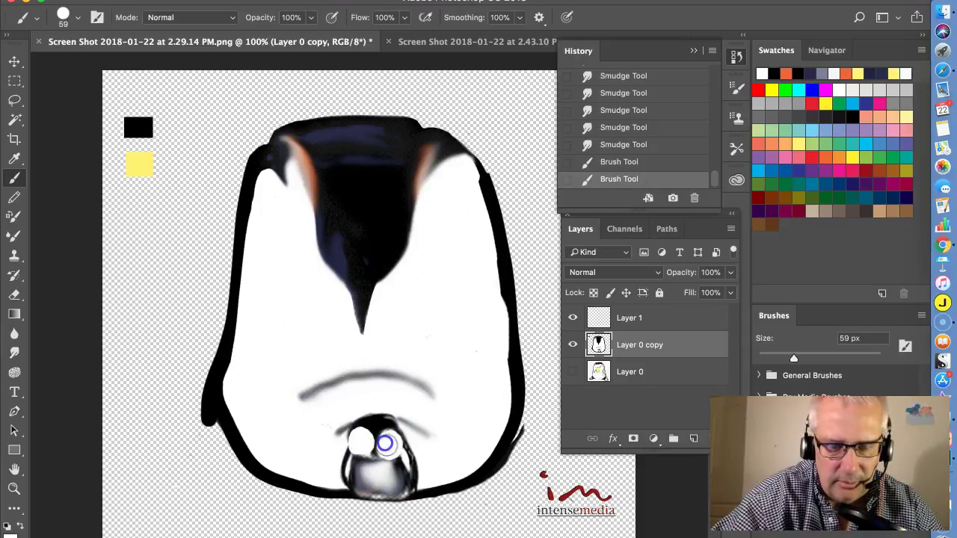
click(64, 15)
drag(102, 63, 94, 63)
mouse_move(349, 449)
mouse_down()
mouse_move(347, 478)
mouse_move(353, 425)
mouse_up()
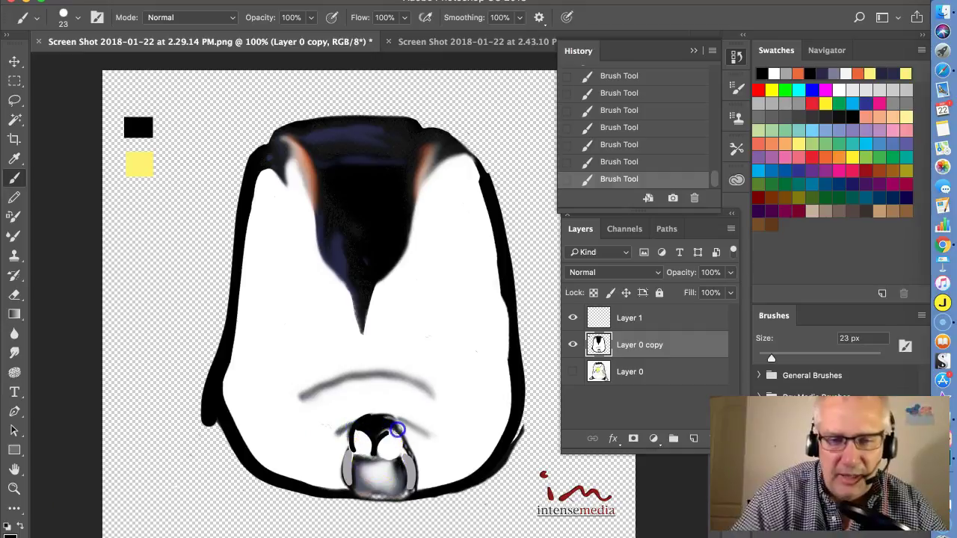
mouse_move(368, 411)
mouse_down()
mouse_move(374, 421)
mouse_move(352, 442)
mouse_move(346, 436)
mouse_up()
Smudge the chick's face and belly into shape, comparing against the reference photo
click(14, 353)
drag(350, 448, 354, 432)
drag(359, 445, 352, 440)
drag(372, 440, 384, 435)
mouse_move(386, 447)
mouse_down()
mouse_move(341, 477)
mouse_move(340, 459)
mouse_move(418, 479)
mouse_up()
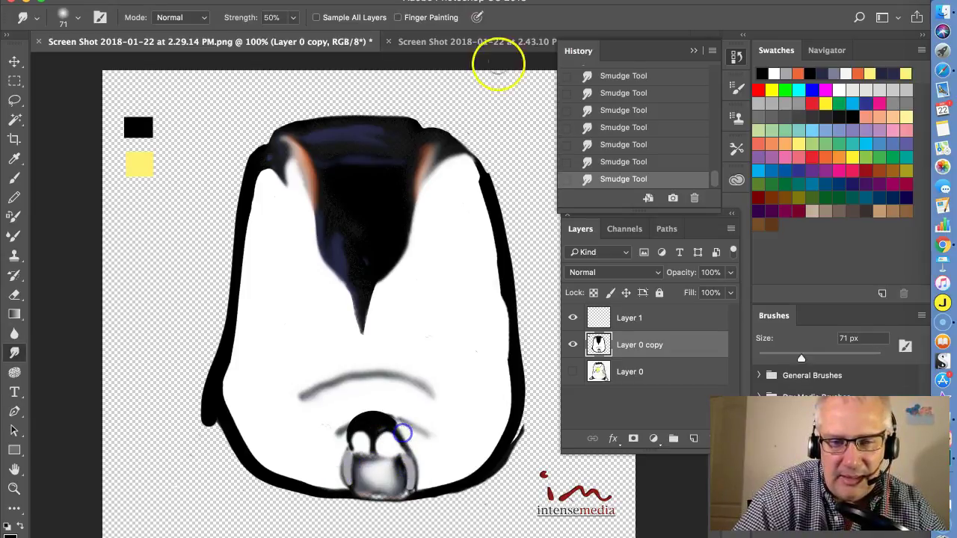
click(479, 42)
click(324, 42)
Darken the chick's lower right side with a sampled dark colour, then smudge it lighter
key(i)
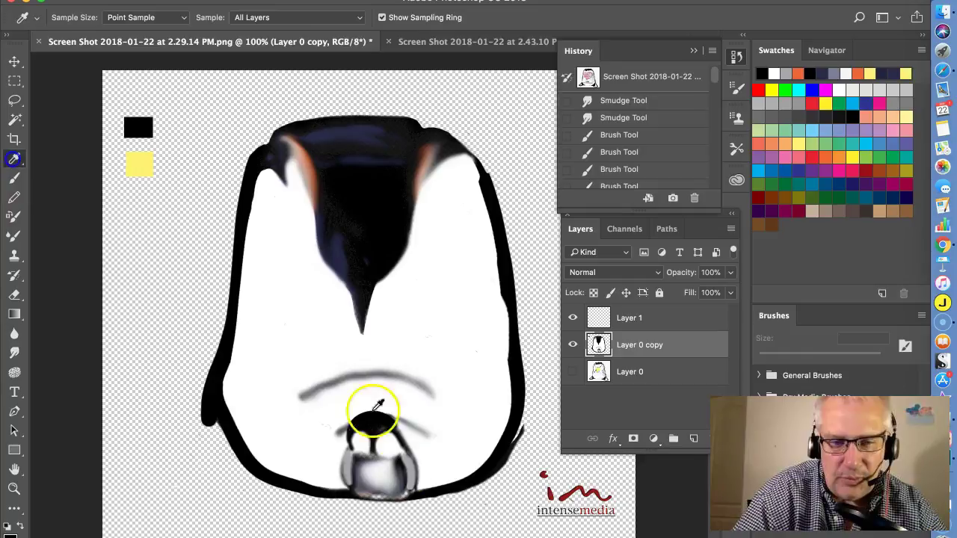
click(365, 426)
click(14, 180)
mouse_move(410, 500)
mouse_down()
mouse_move(413, 468)
mouse_move(391, 446)
mouse_move(391, 400)
mouse_move(359, 397)
mouse_up()
click(14, 352)
click(447, 178)
Smudge the bib narrower toward its point and soften both shoulders, then show the reference photo
mouse_move(420, 210)
mouse_down()
mouse_move(404, 262)
mouse_move(374, 304)
mouse_move(350, 309)
mouse_up()
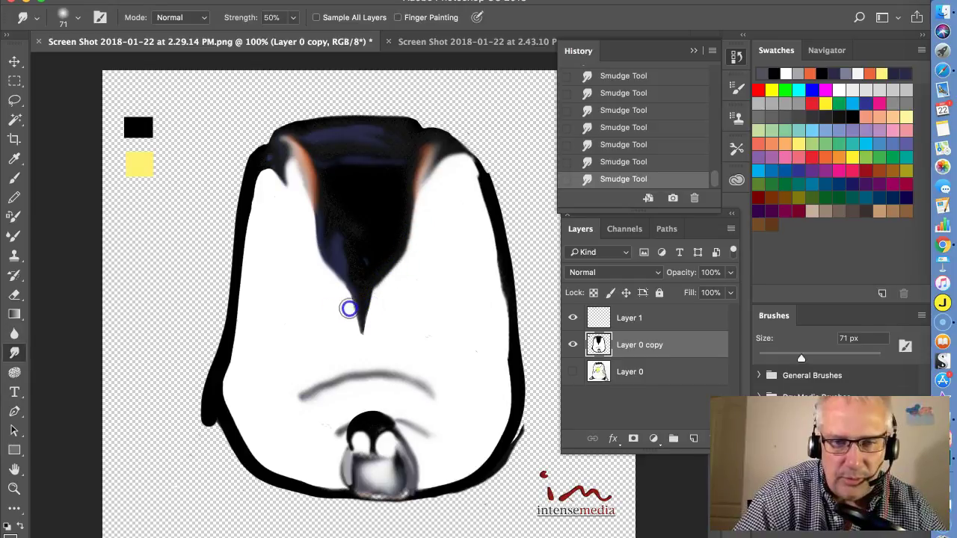
key(ctrl+Tab)
key(ctrl+Tab)
mouse_move(301, 216)
mouse_down()
mouse_move(279, 120)
mouse_move(300, 204)
mouse_move(281, 150)
mouse_up()
drag(424, 205, 440, 130)
key(ctrl+Tab)
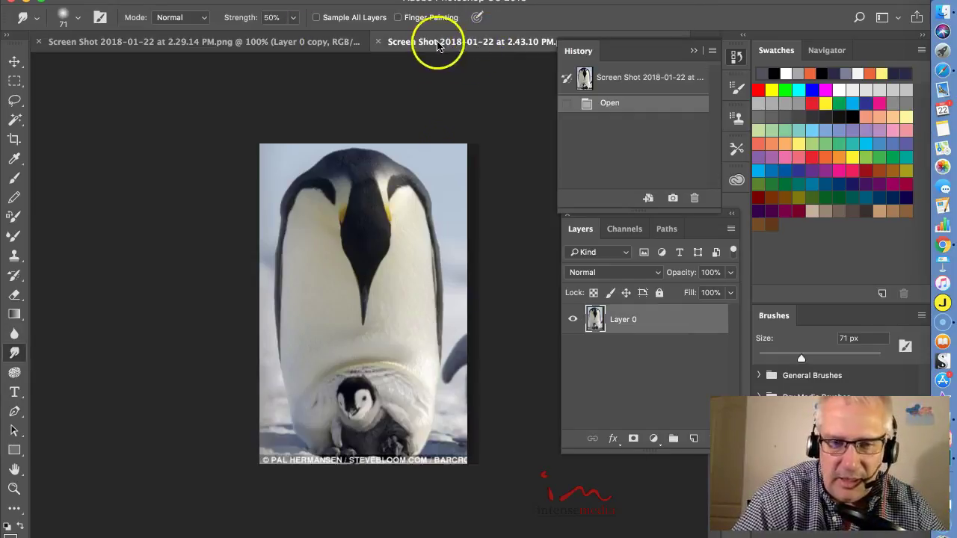
key(ctrl+Tab)
Add a black brush stroke at the upper left of the adult penguin's bib
key(b)
drag(295, 190, 266, 149)
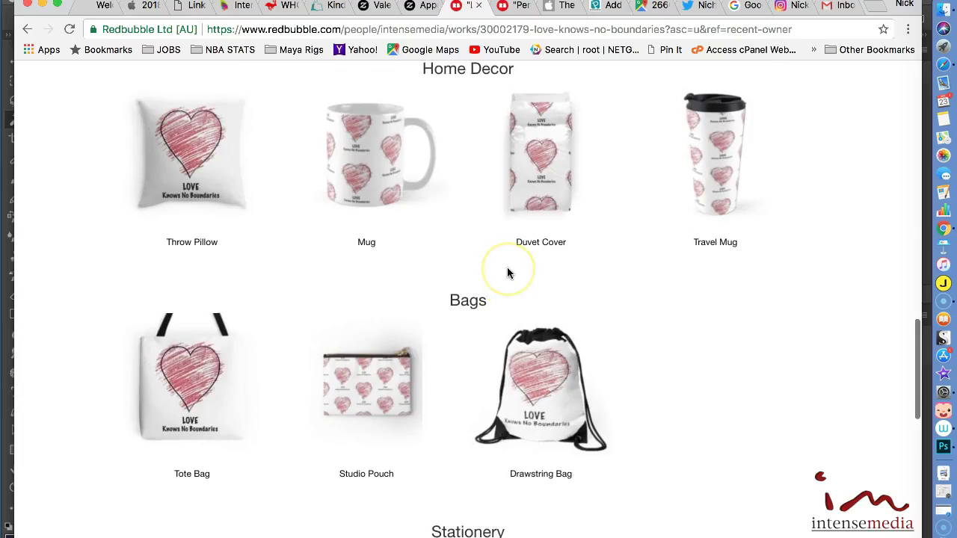
scroll(508, 273, up, 3)
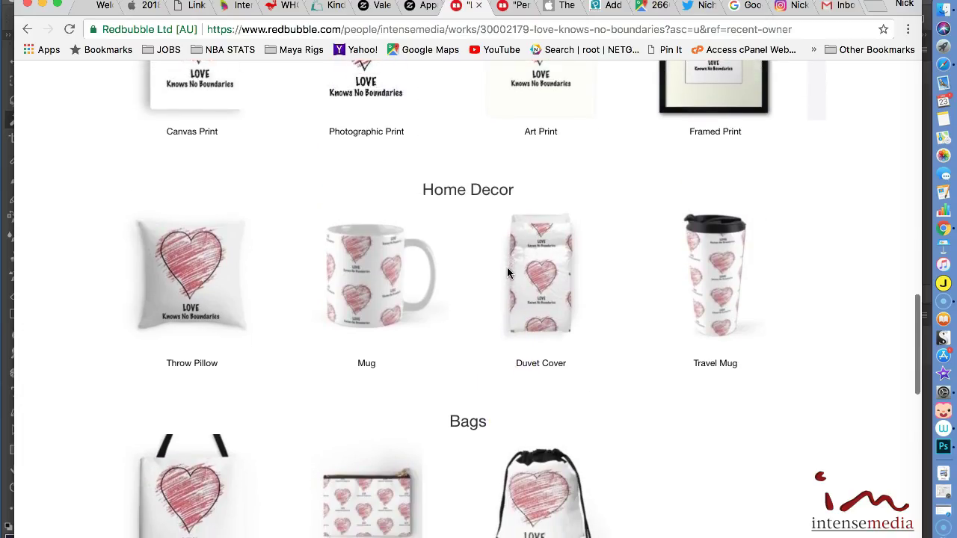
scroll(508, 273, down, 2)
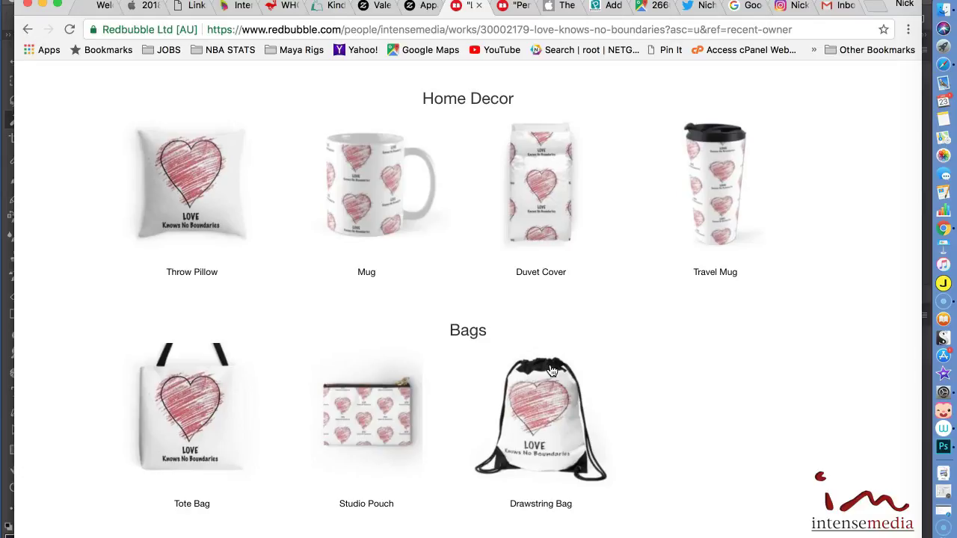
click(543, 388)
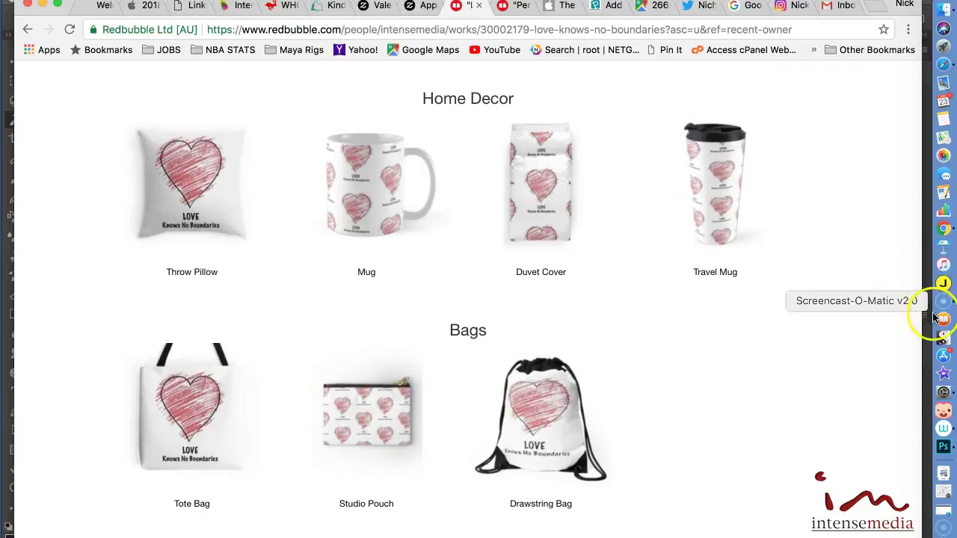
click(944, 448)
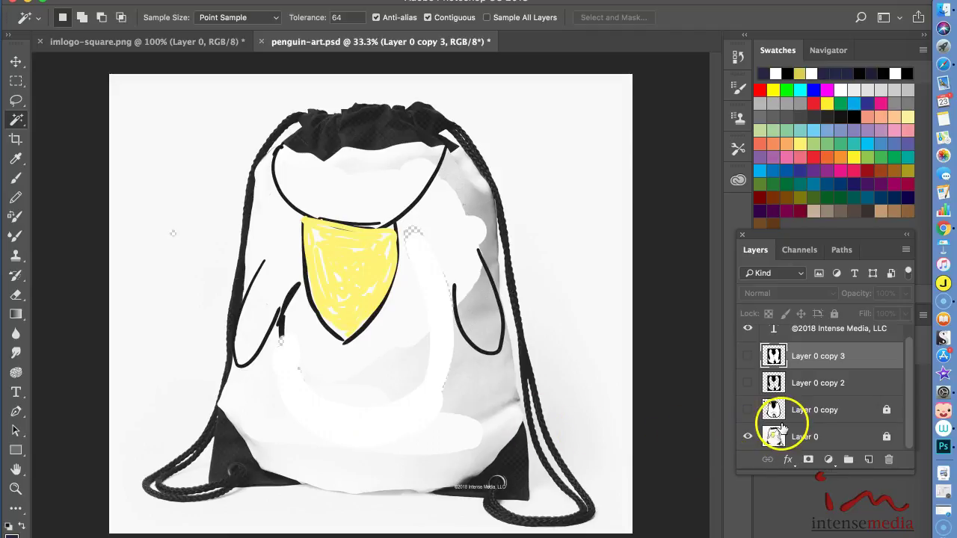
Compare penguin versions, leaving Layer 0 copy visible with Layer 0 copy 2 and the bag background hidden
click(801, 414)
click(749, 414)
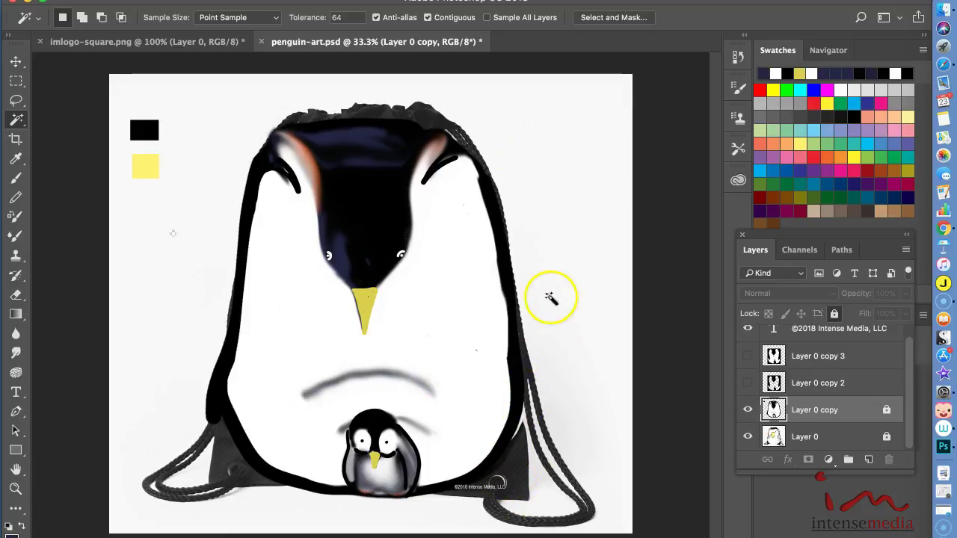
click(748, 383)
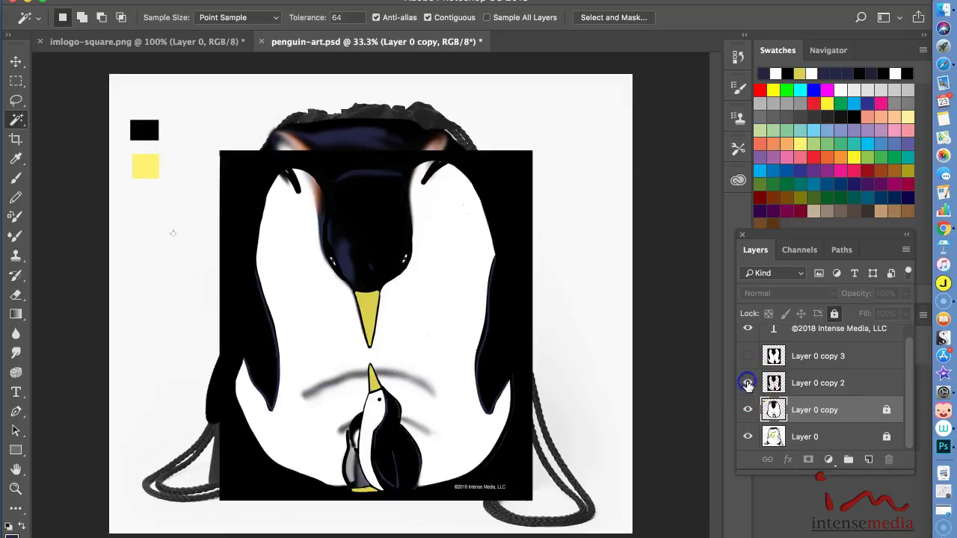
click(748, 410)
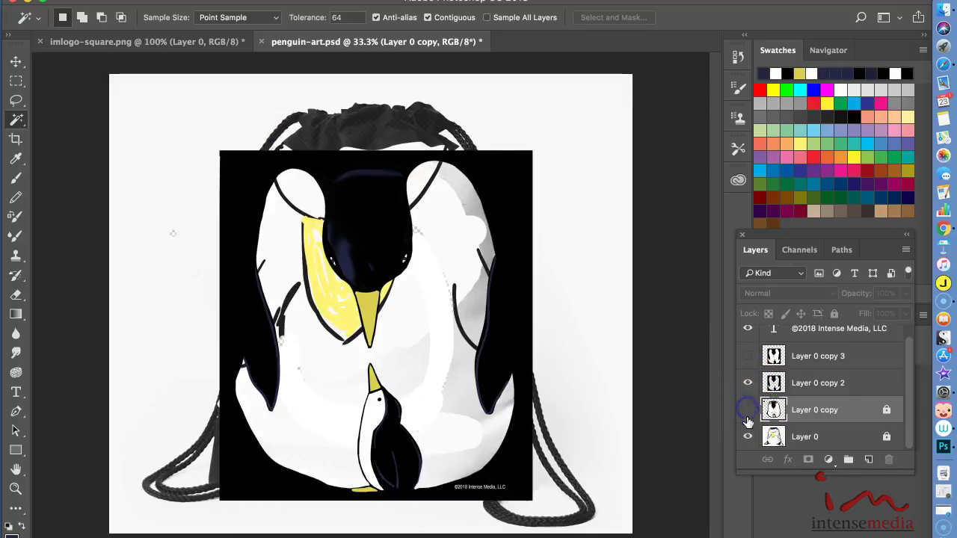
click(748, 437)
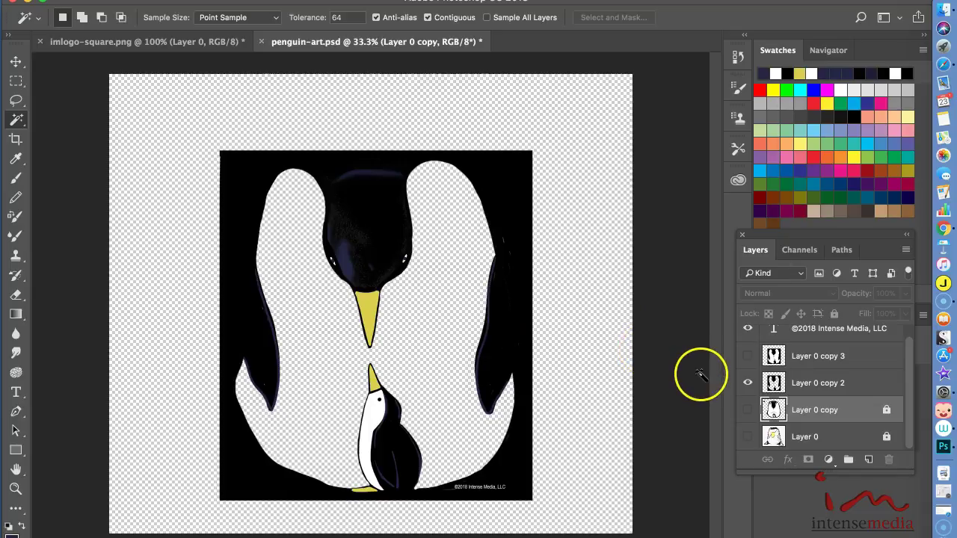
click(748, 410)
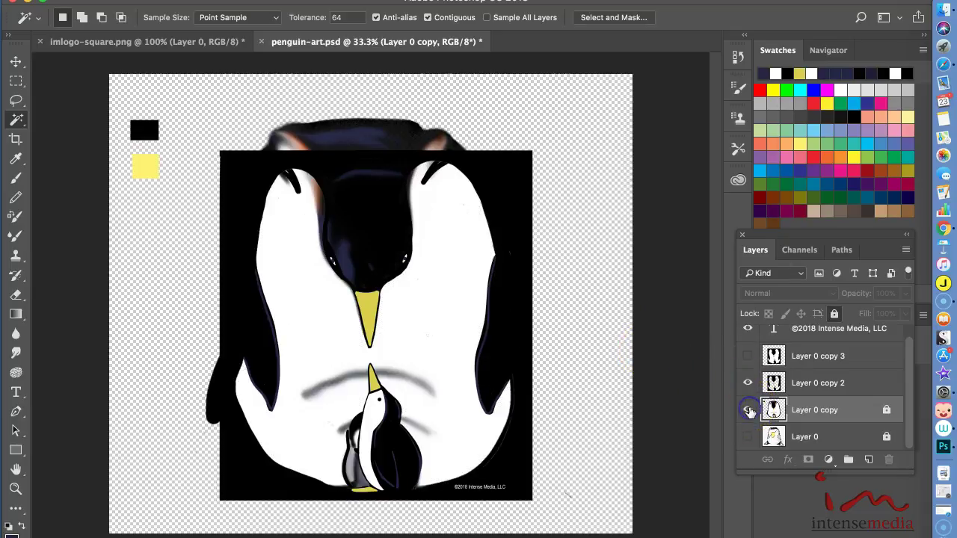
click(748, 383)
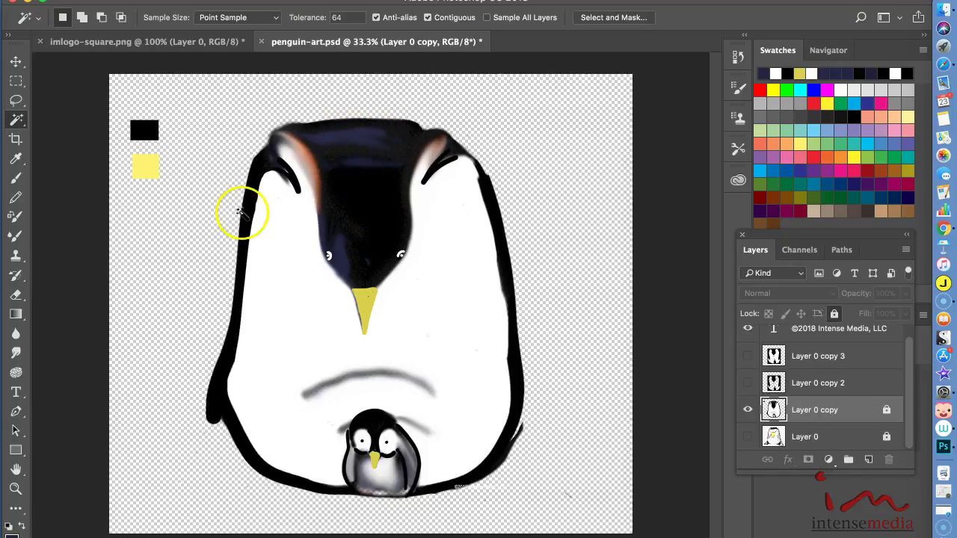
Zoom out to the whole canvas, zoom back in on the adult penguin's head, and unlock Layer 0 copy
click(15, 487)
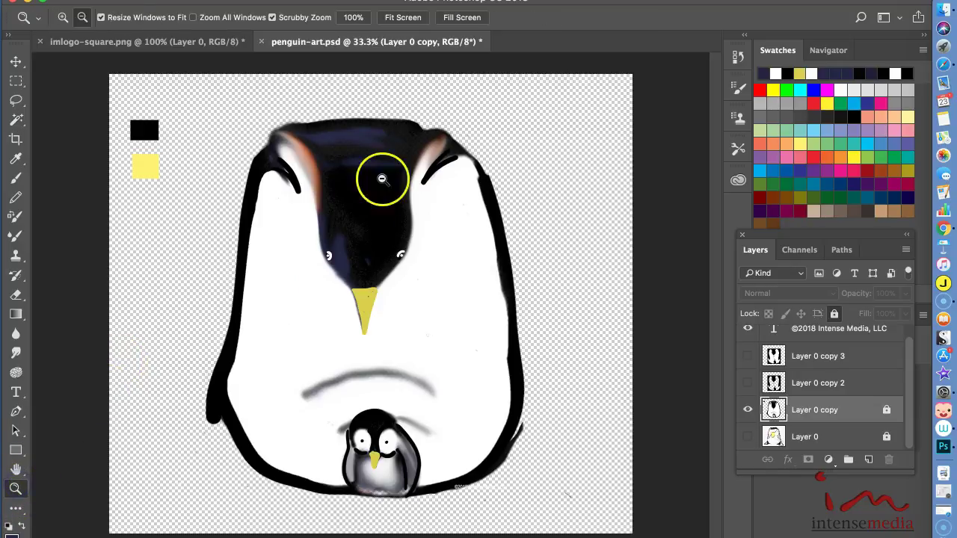
alt+click(349, 154)
alt+click(360, 192)
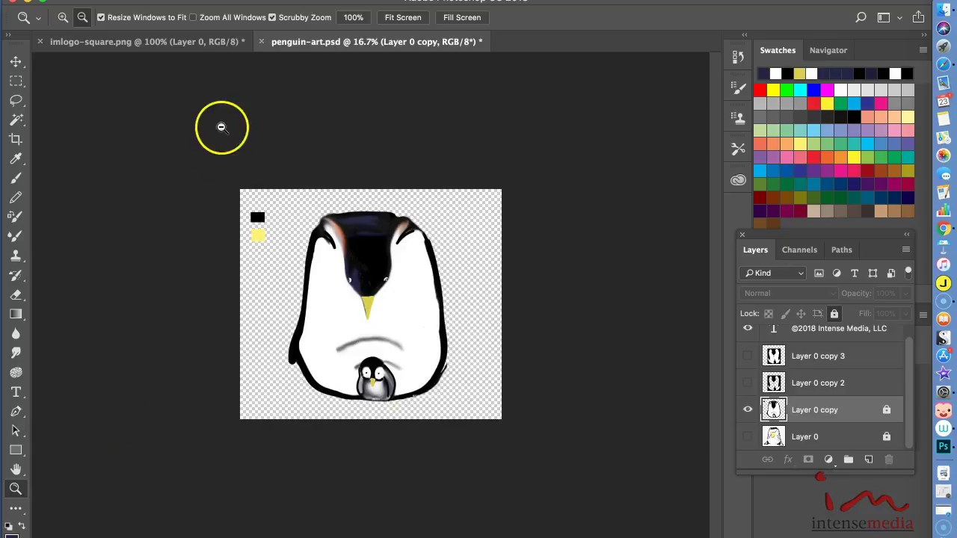
click(64, 18)
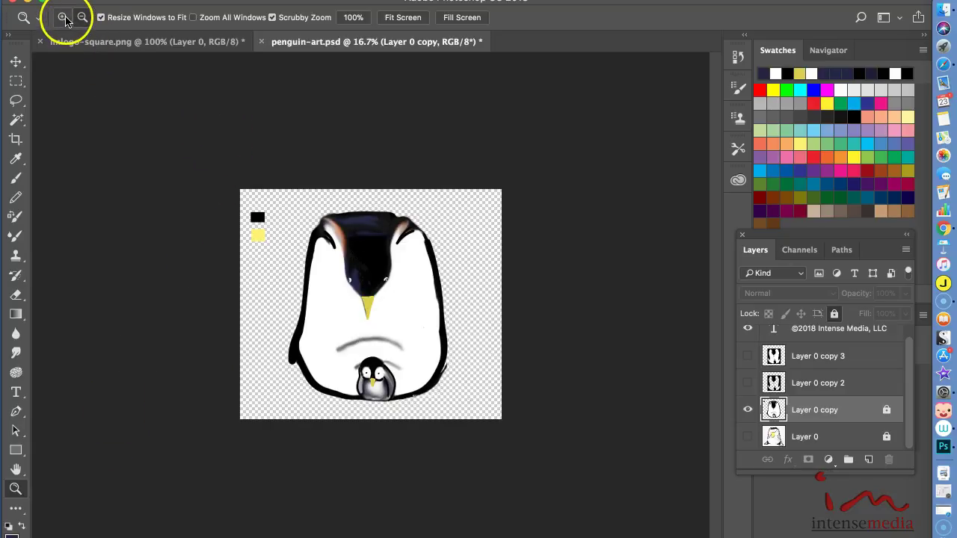
click(365, 231)
click(356, 161)
click(355, 161)
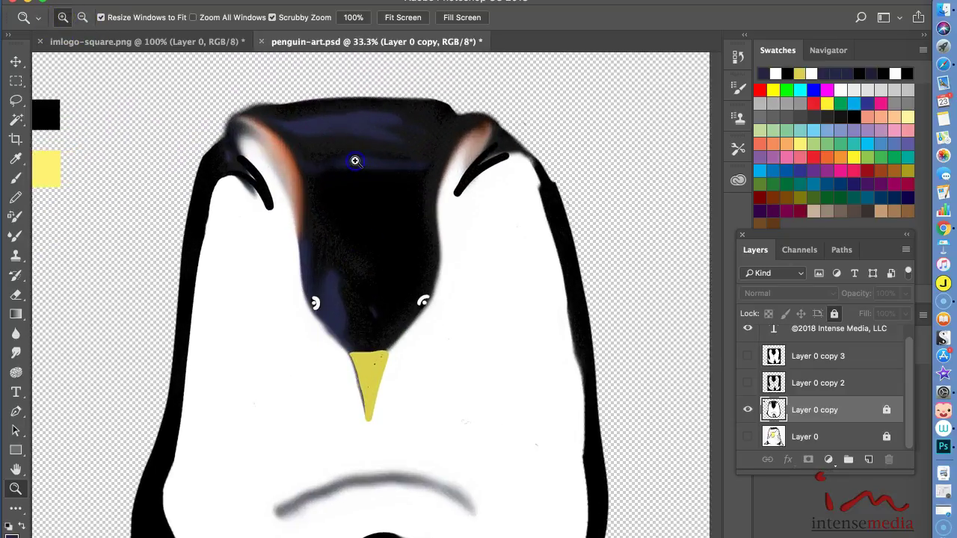
click(353, 158)
click(748, 383)
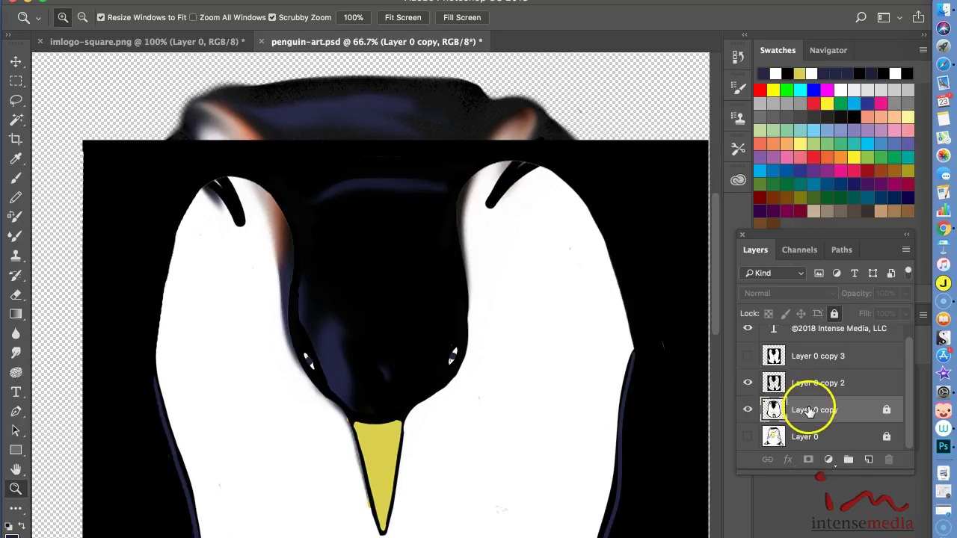
double_click(888, 410)
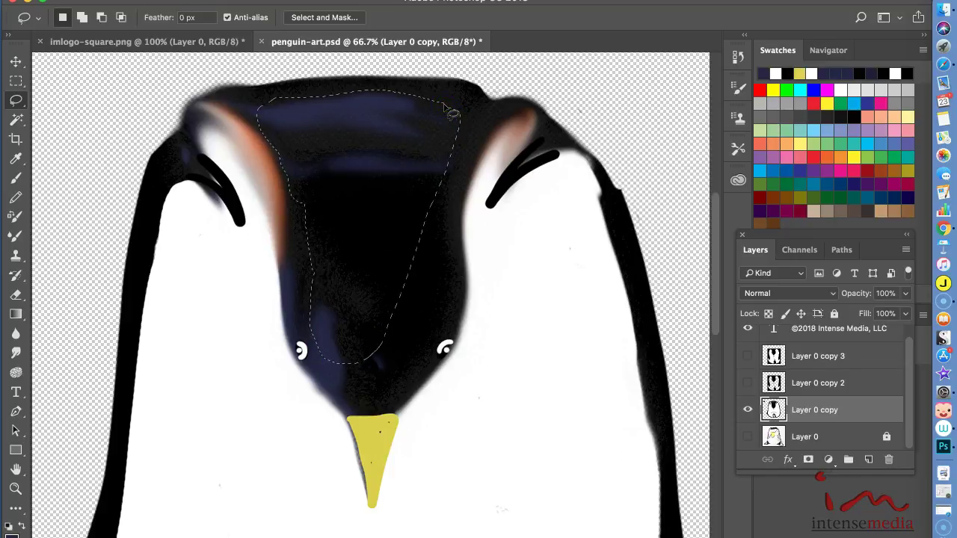
Lasso the head top, show Layer 0 copy 2 instead of Layer 0 copy, and copy it to Layer 1 at the top
drag(451, 111, 455, 113)
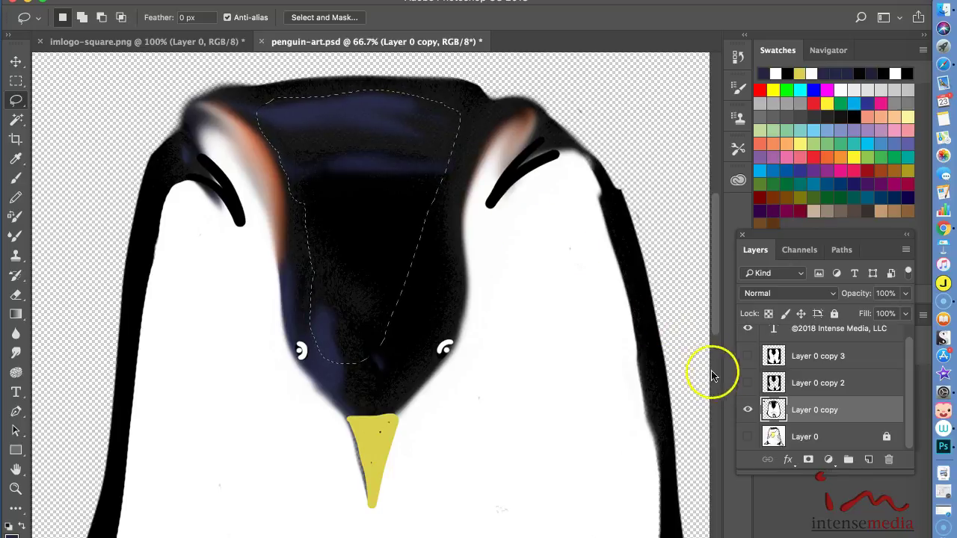
click(749, 383)
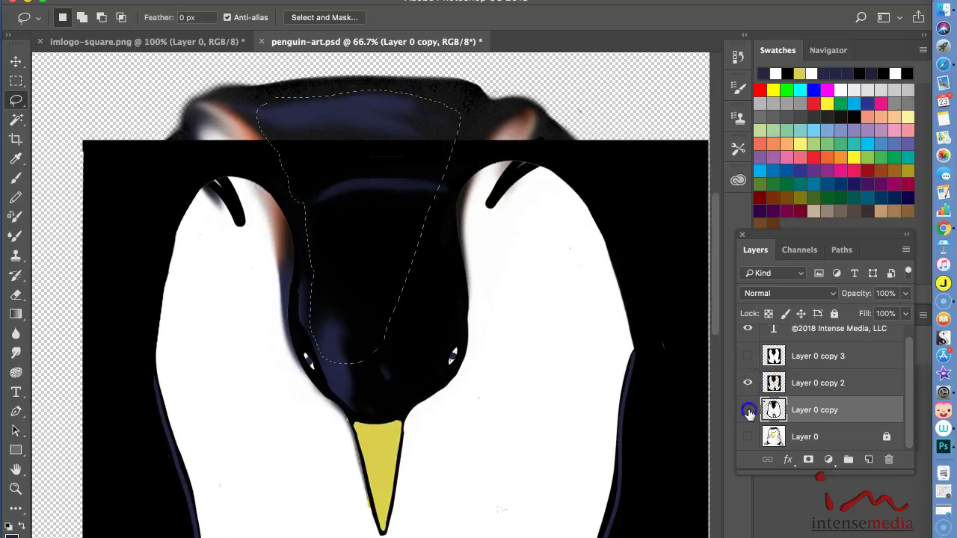
click(749, 411)
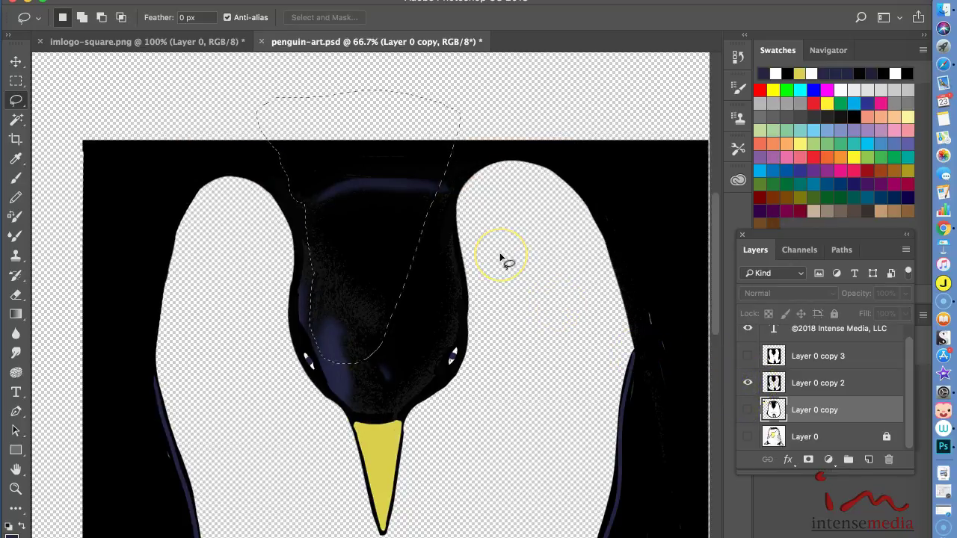
key(ctrl+j)
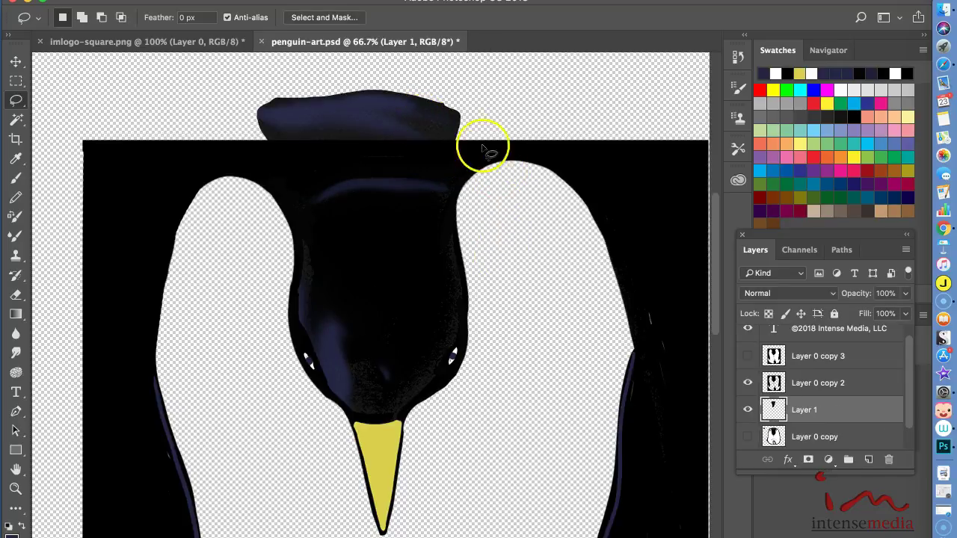
drag(822, 400, 829, 349)
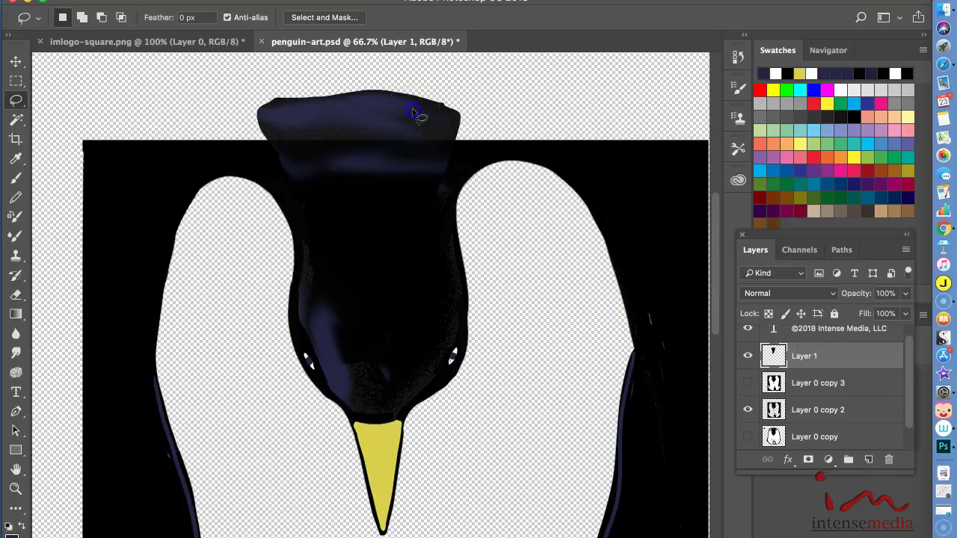
Move Layer 1 down, nudge the marquee-selected head top about 40 px lower, then deselect
click(15, 61)
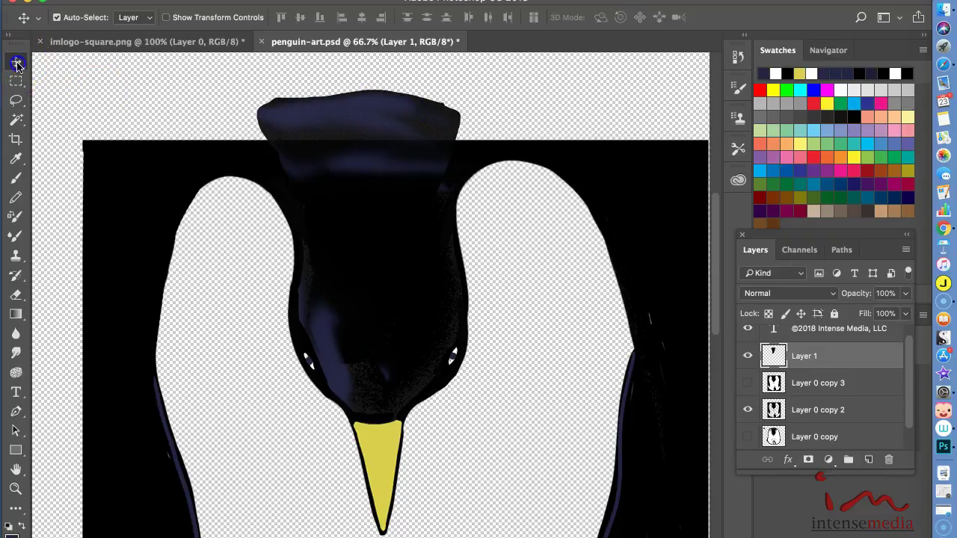
mouse_move(335, 134)
mouse_down()
mouse_move(344, 181)
mouse_move(335, 184)
mouse_move(341, 142)
mouse_up()
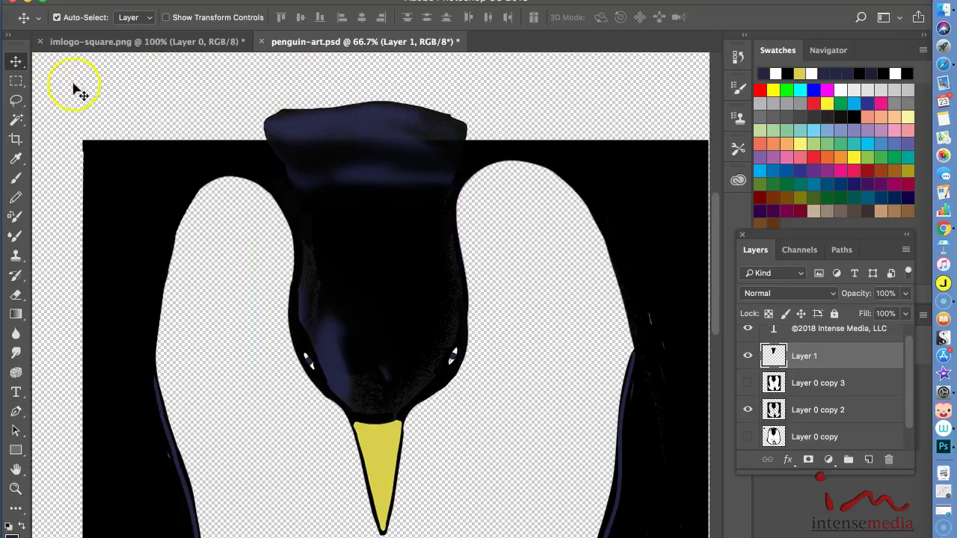
click(18, 80)
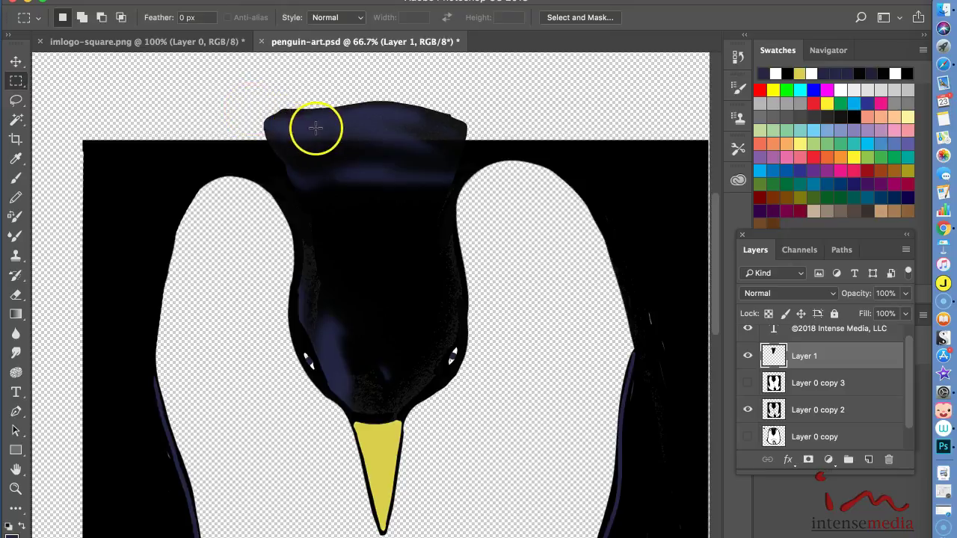
drag(253, 88, 480, 206)
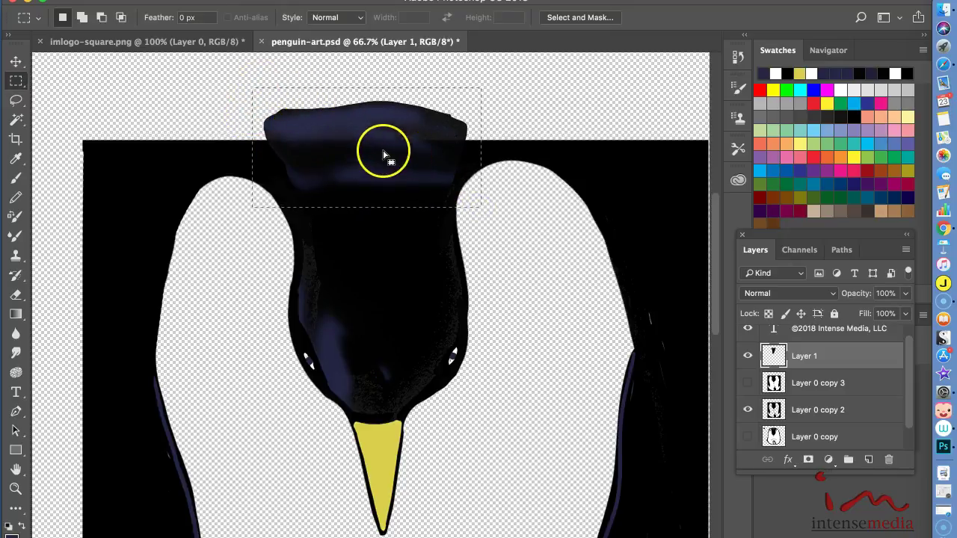
click(19, 66)
drag(333, 145, 338, 197)
click(347, 132)
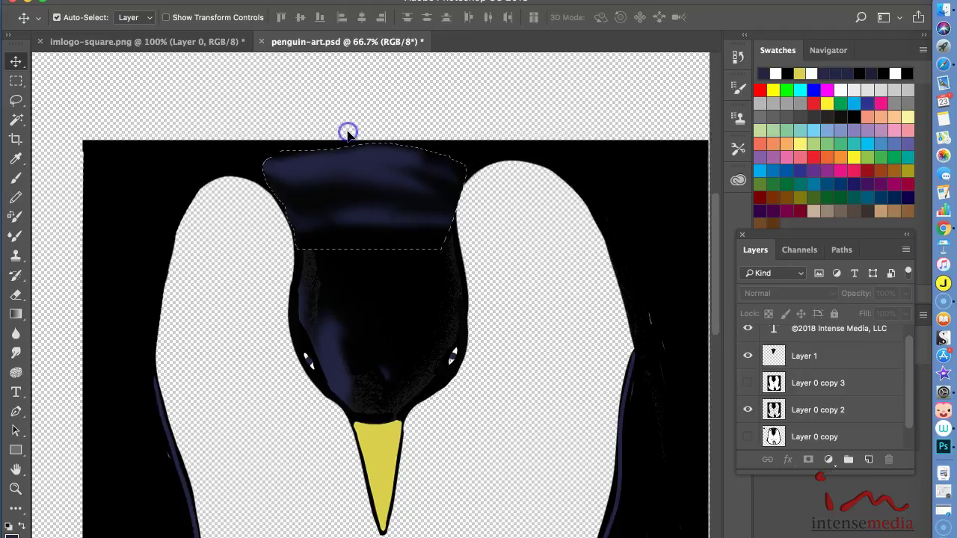
click(15, 81)
click(212, 85)
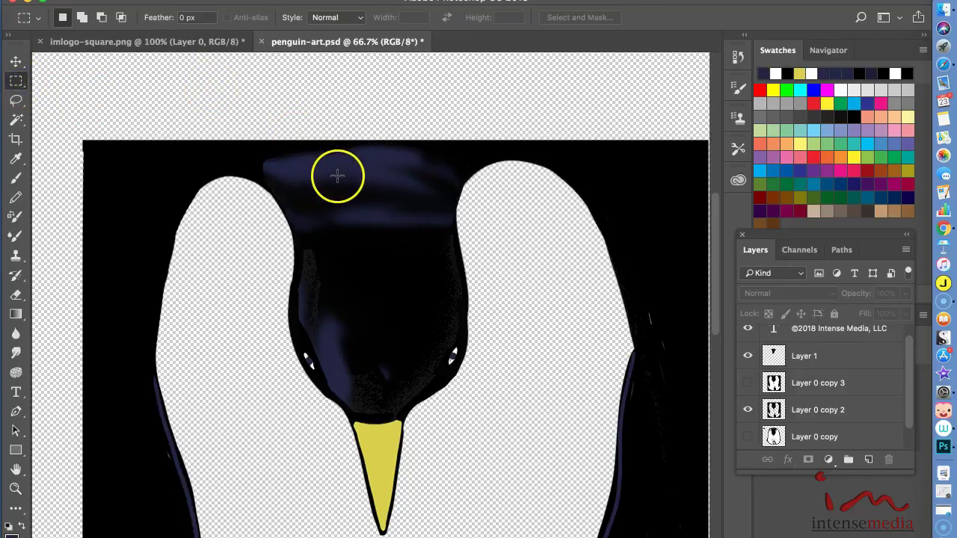
click(14, 357)
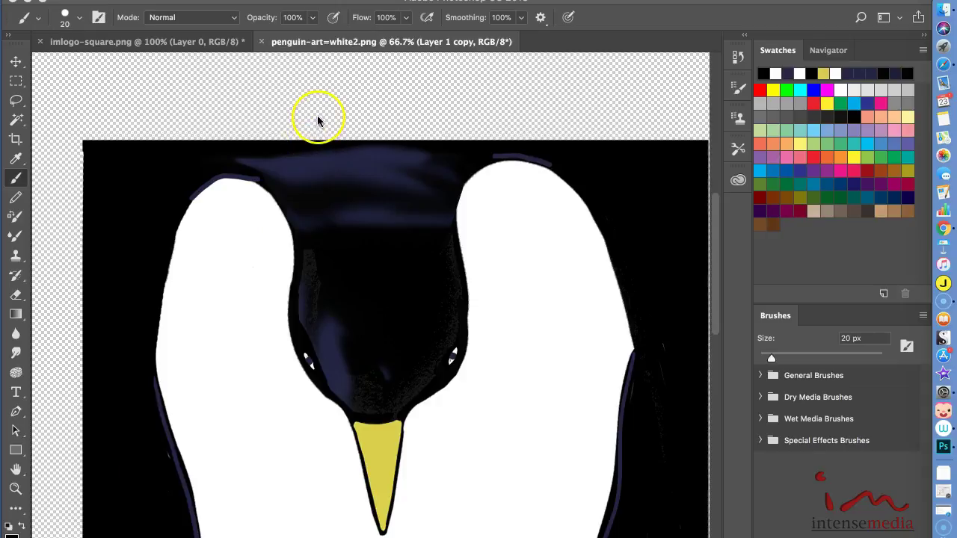
Show the Layers panel and zoom out to 50% to review the whole penguin design
key(F7)
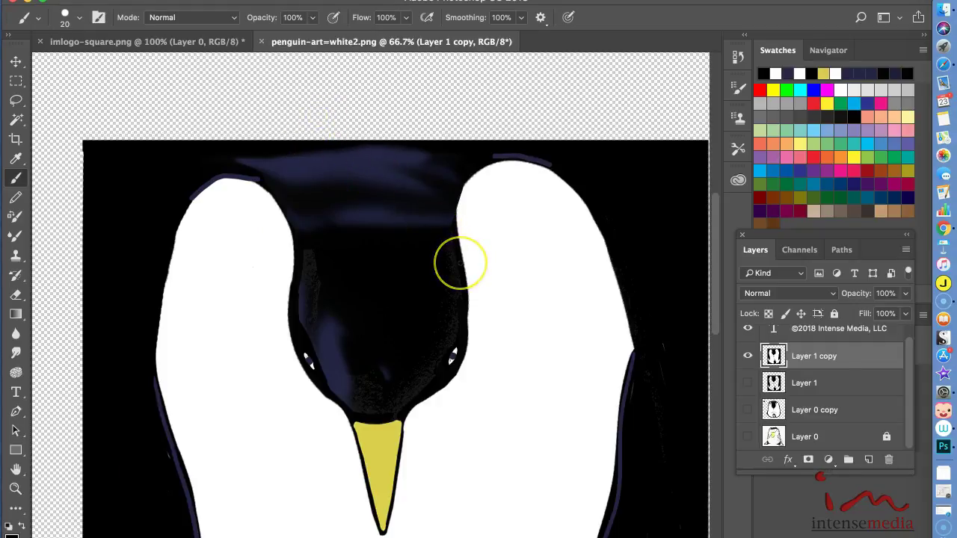
scroll(465, 261, down, 3)
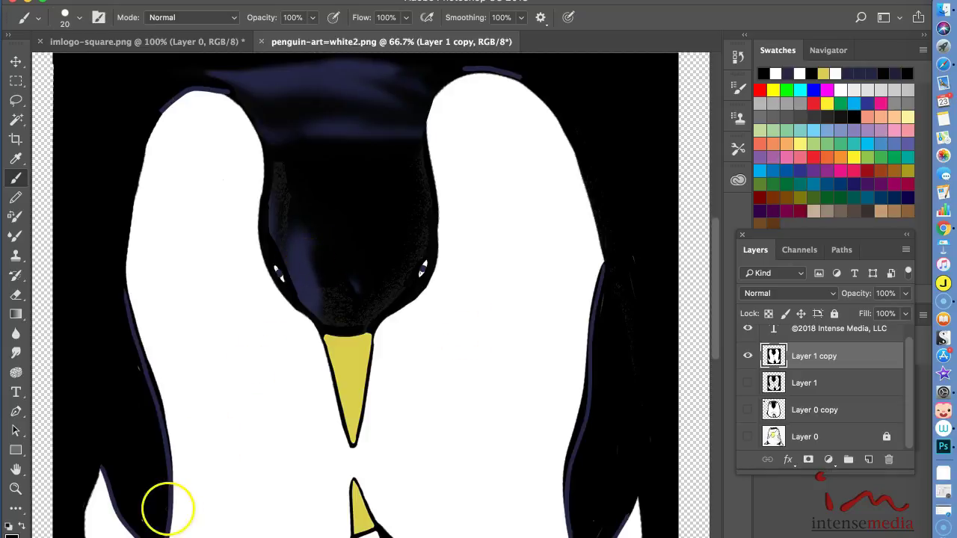
click(16, 490)
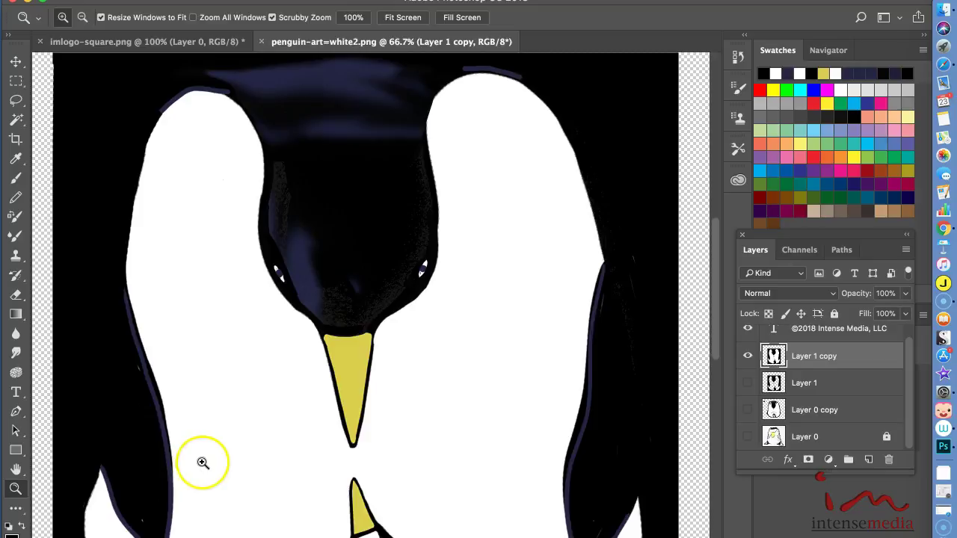
alt+click(259, 449)
scroll(261, 449, down, 5)
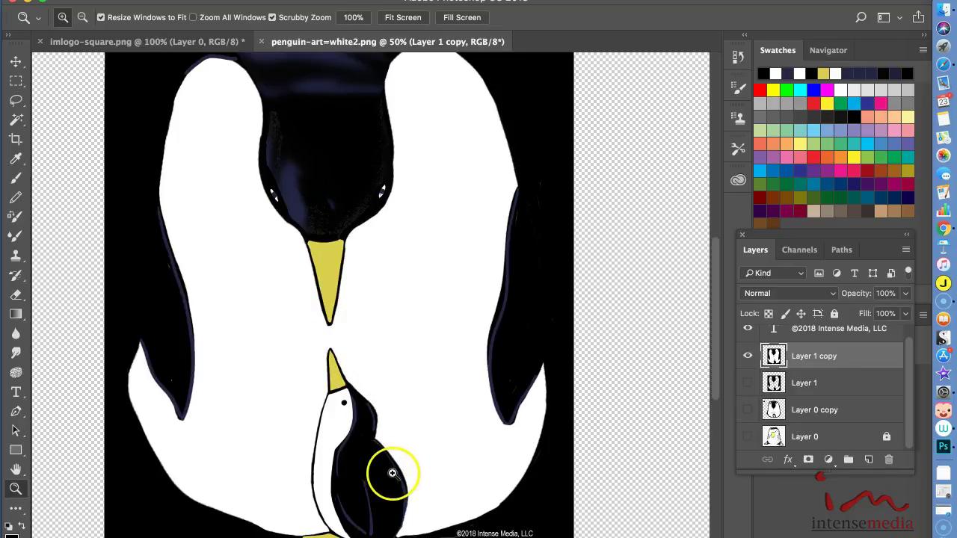
scroll(368, 479, down, 2)
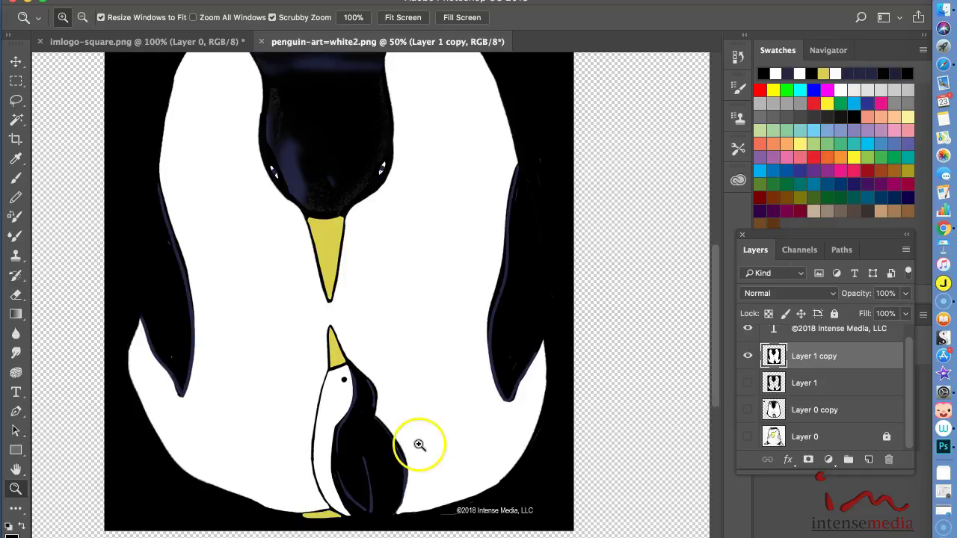
Switch to Chrome and open the Redbubble tab with the Penguin Love drawstring bag
click(943, 228)
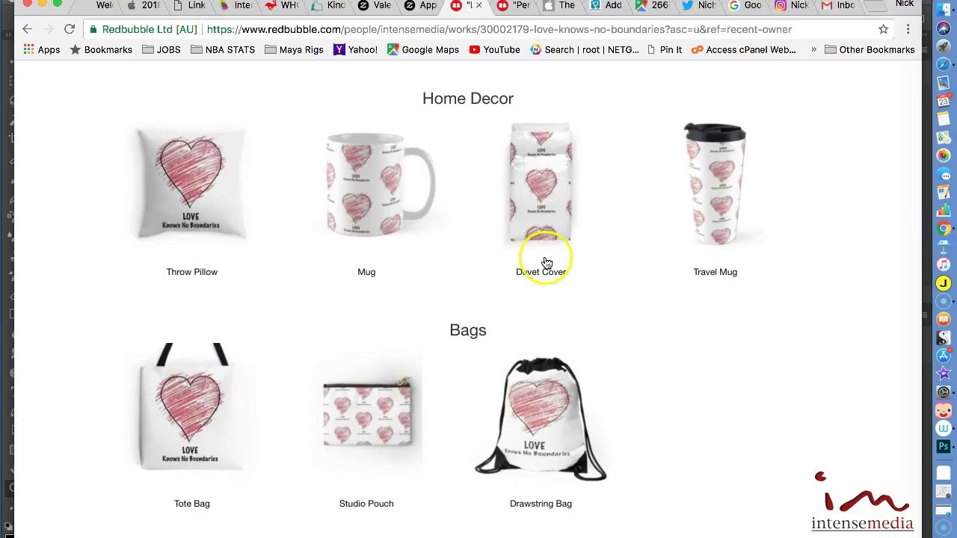
scroll(481, 231, up, 3)
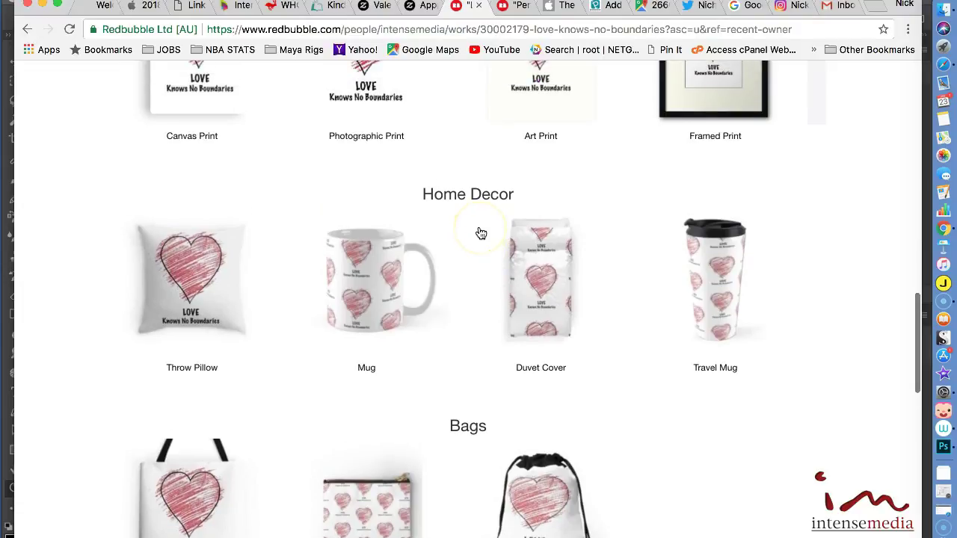
click(516, 6)
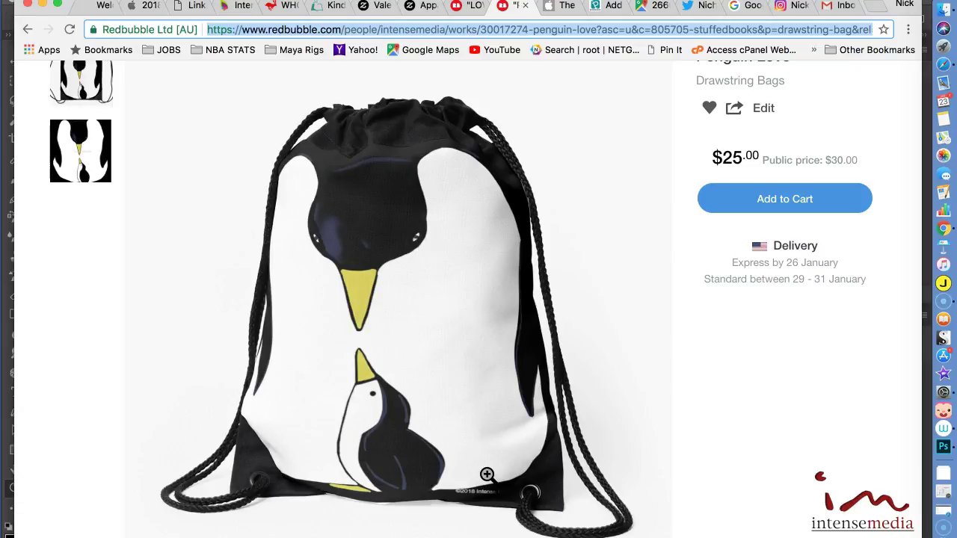
scroll(455, 434, up, 2)
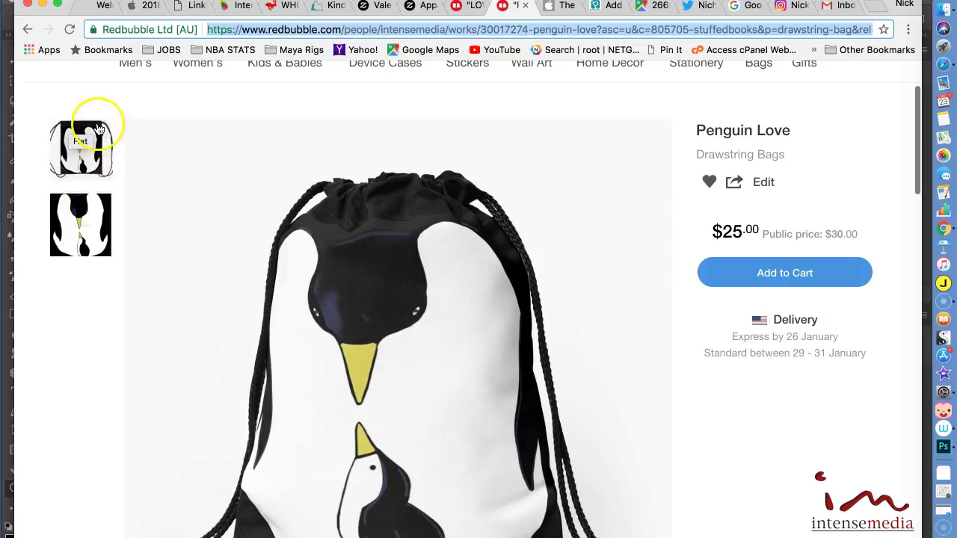
click(84, 161)
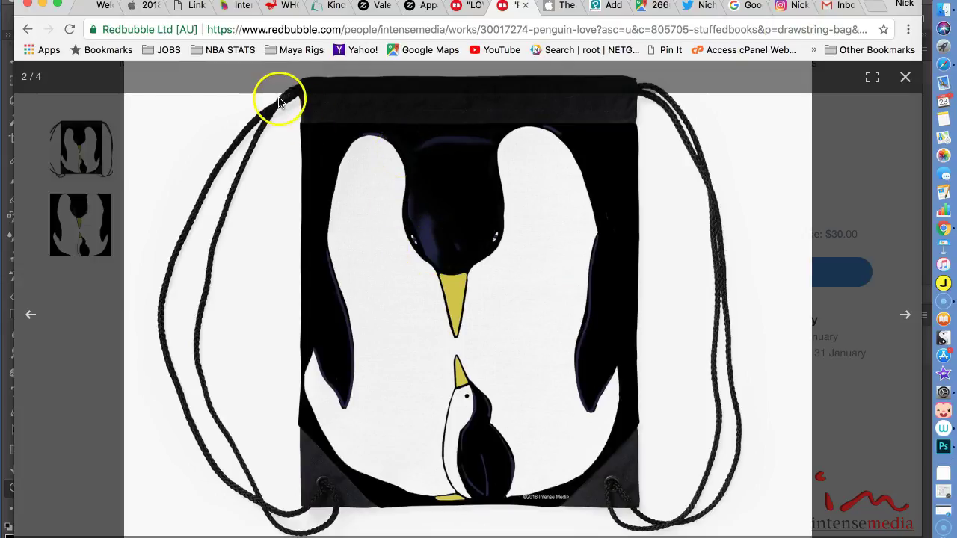
click(82, 151)
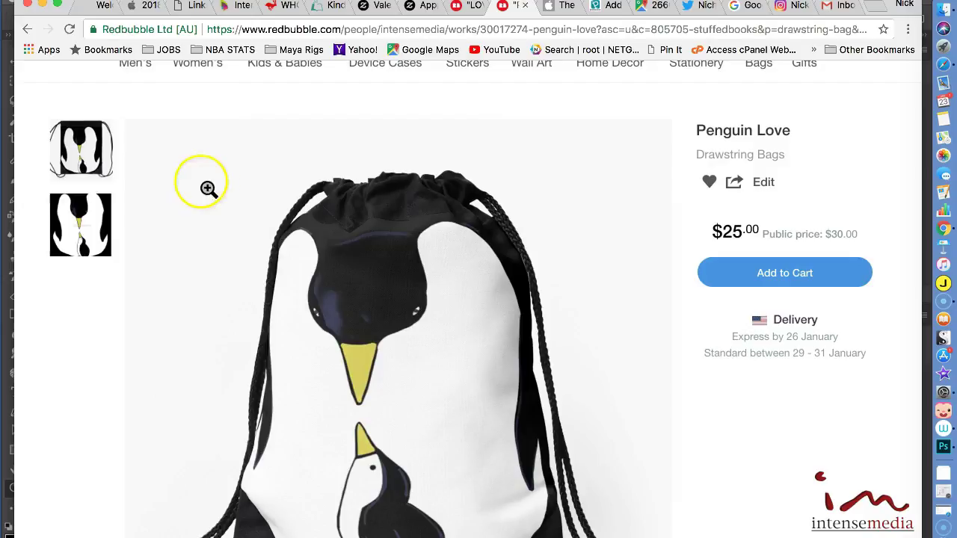
scroll(456, 307, down, 1)
scroll(455, 307, down, 1)
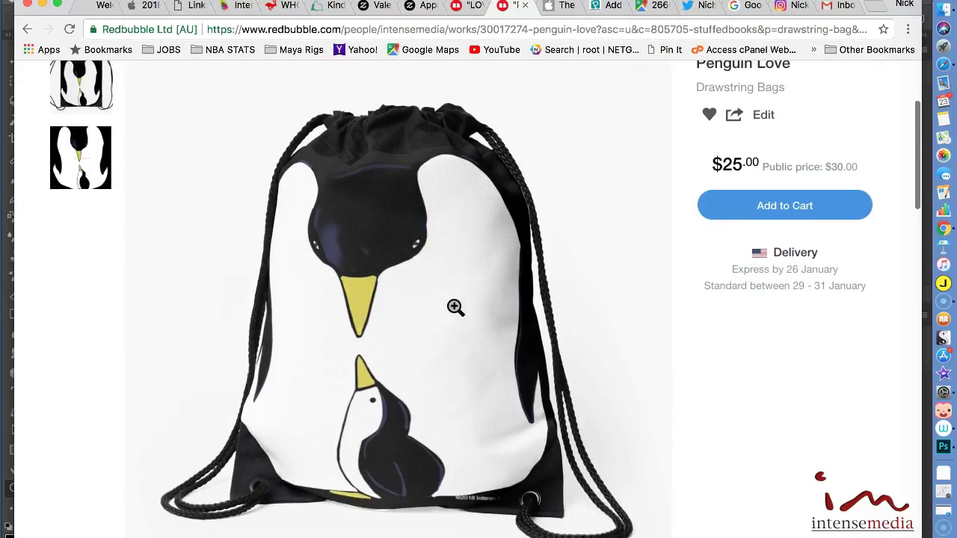
scroll(456, 308, down, 1)
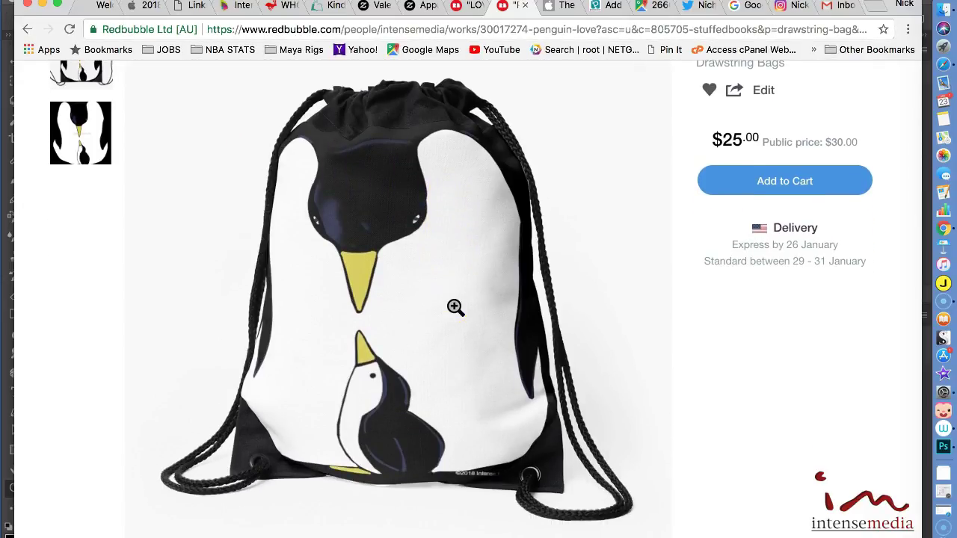